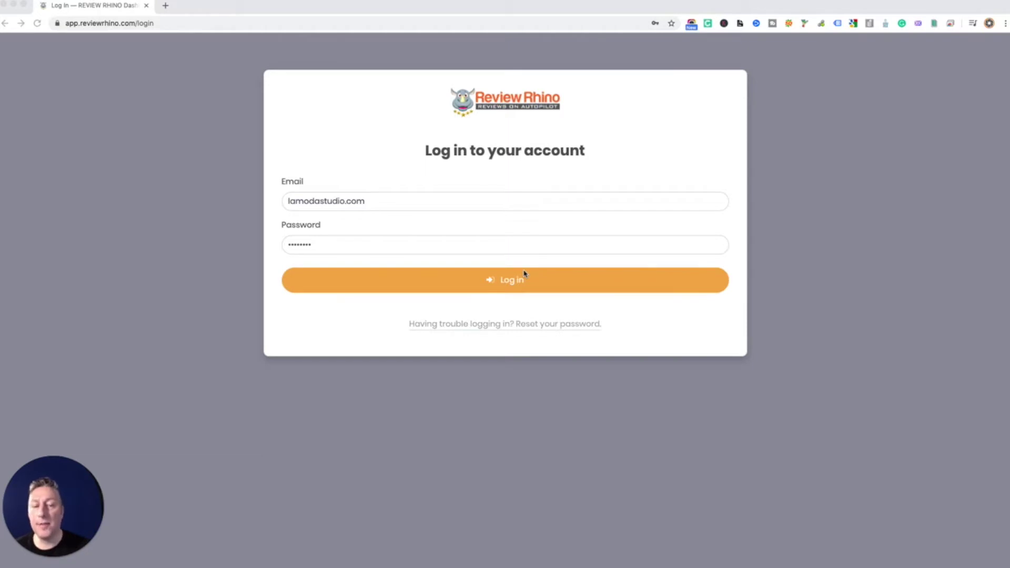
Log in to Review Rhino and look through the review form editor.
left_click(526, 276)
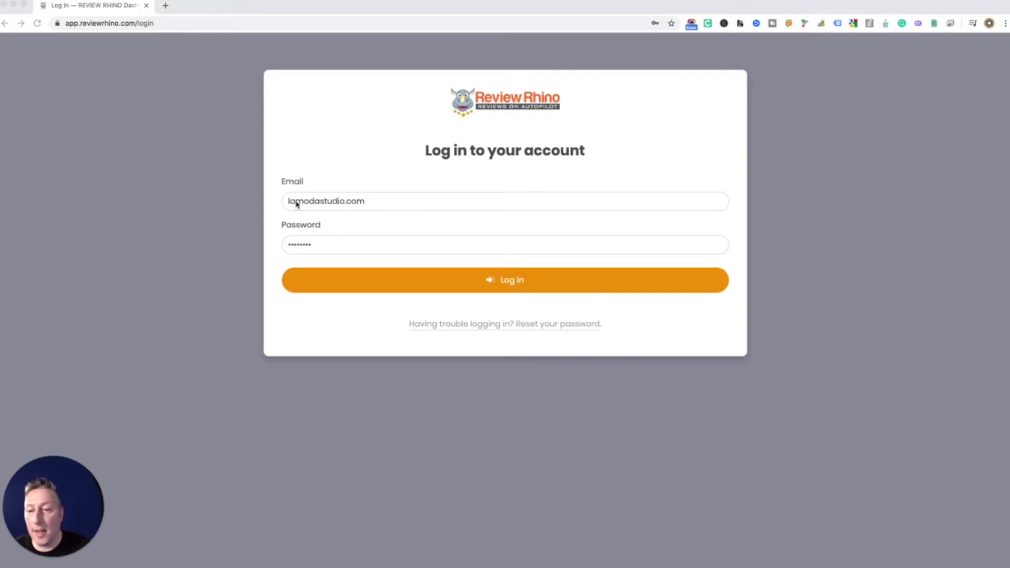
left_click(334, 202)
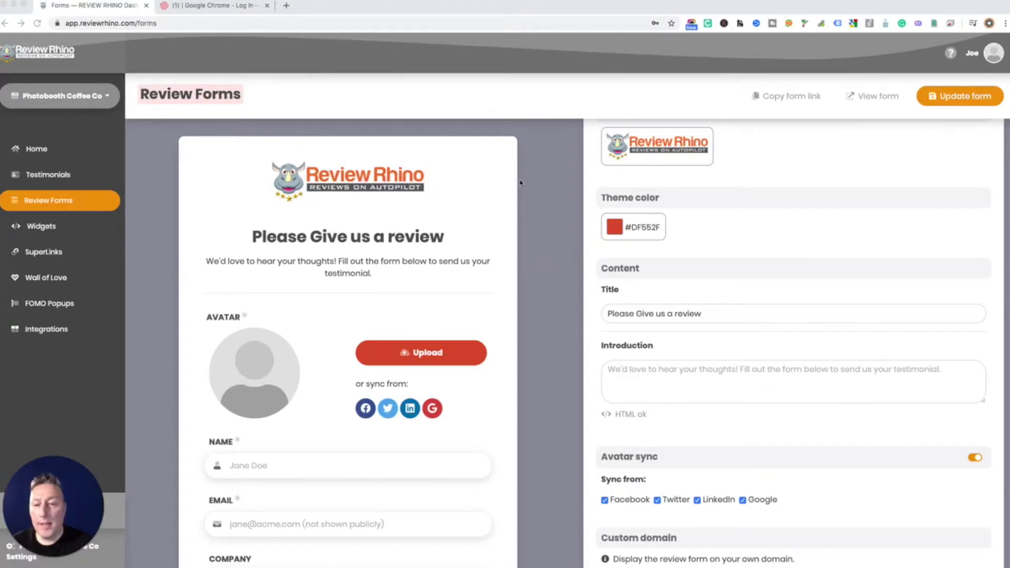
scroll(480, 208, "down", 3)
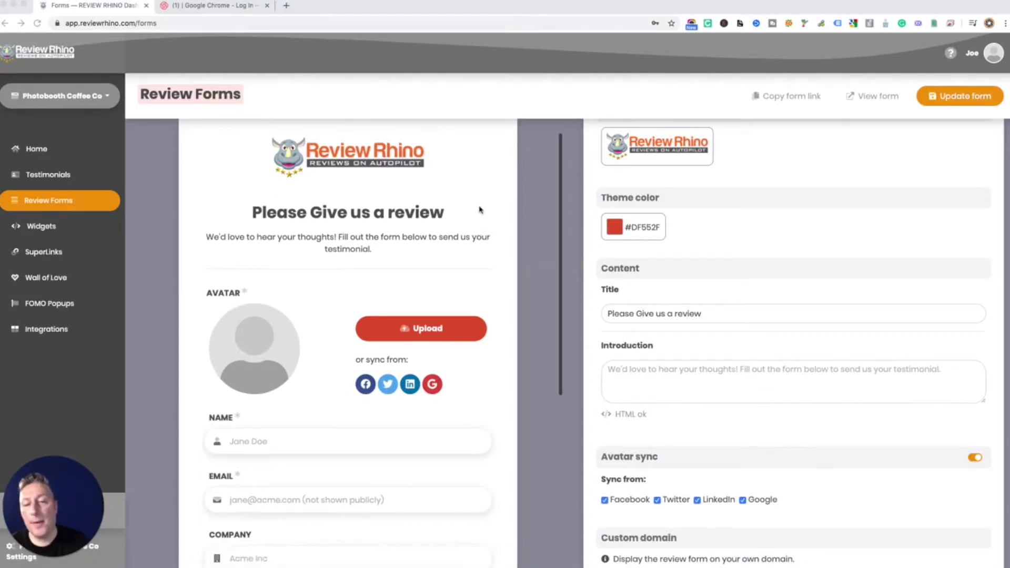
scroll(481, 208, "up", 3)
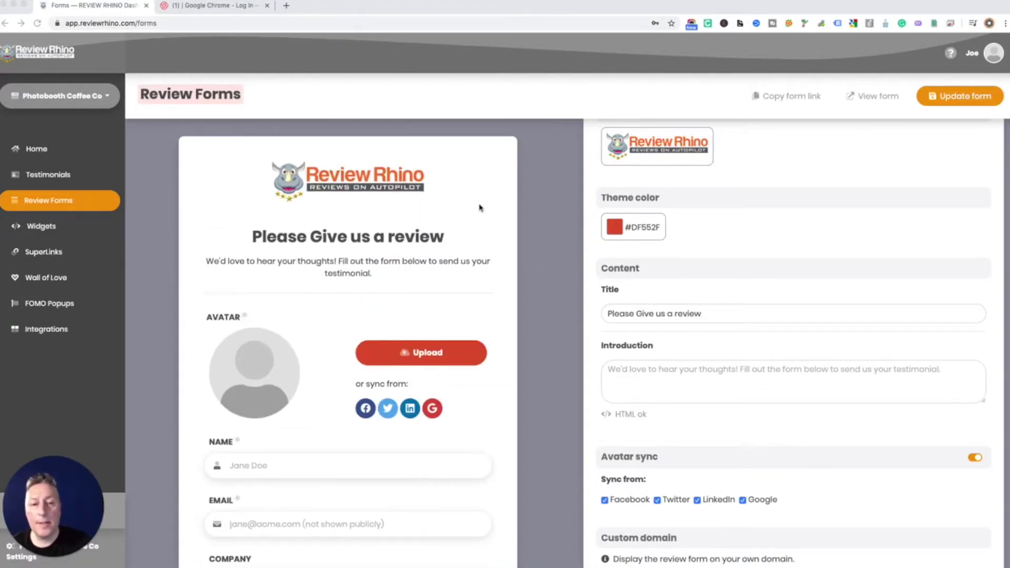
scroll(631, 252, "down", 2)
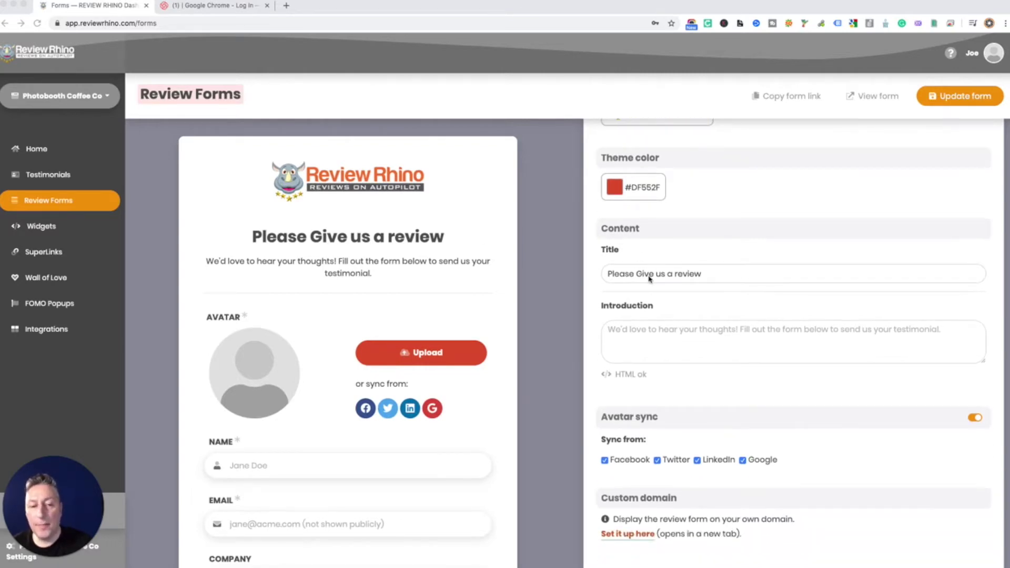
left_click(710, 274)
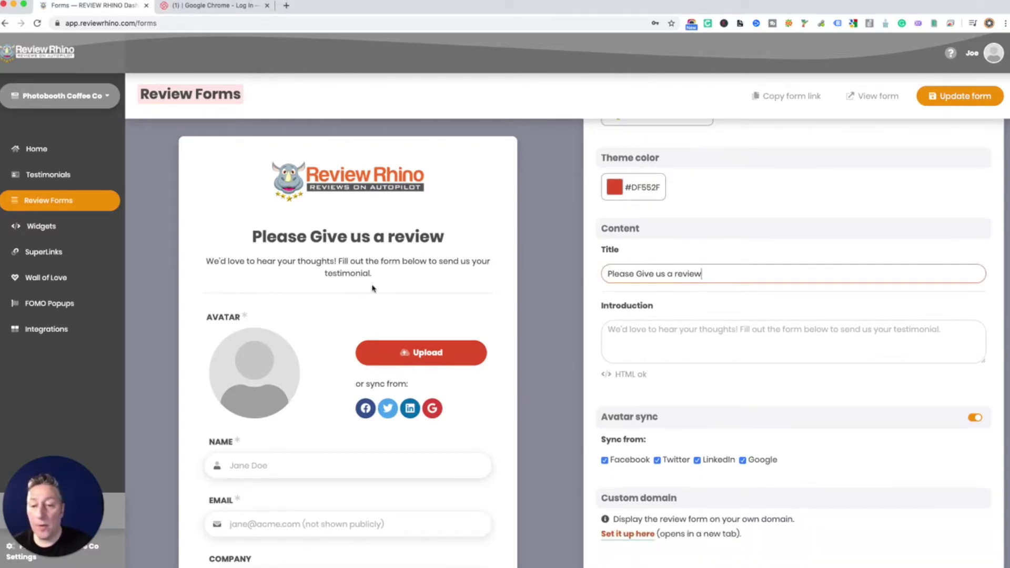
scroll(379, 287, "down", 2)
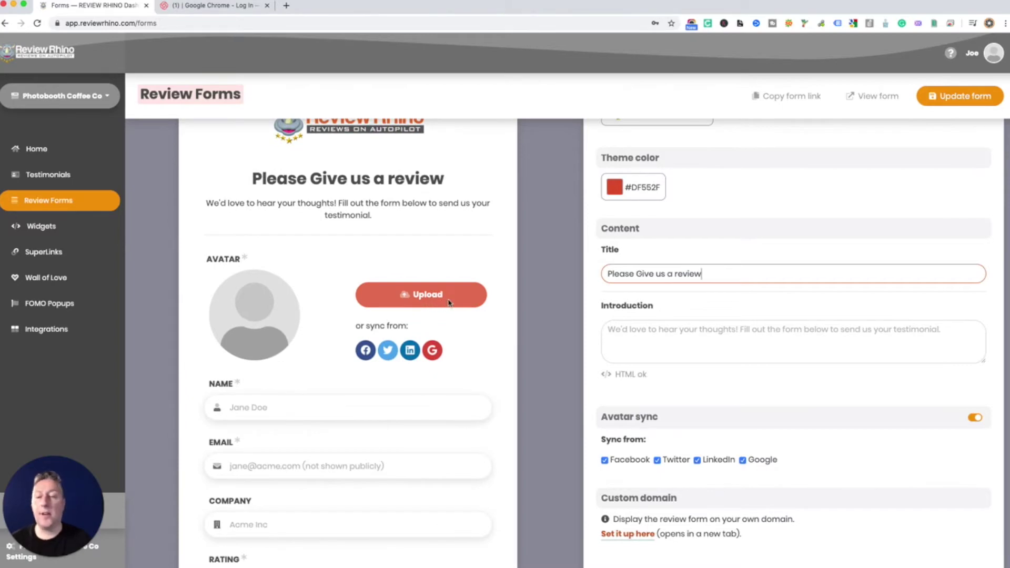
scroll(483, 301, "down", 2)
scroll(660, 292, "down", 1)
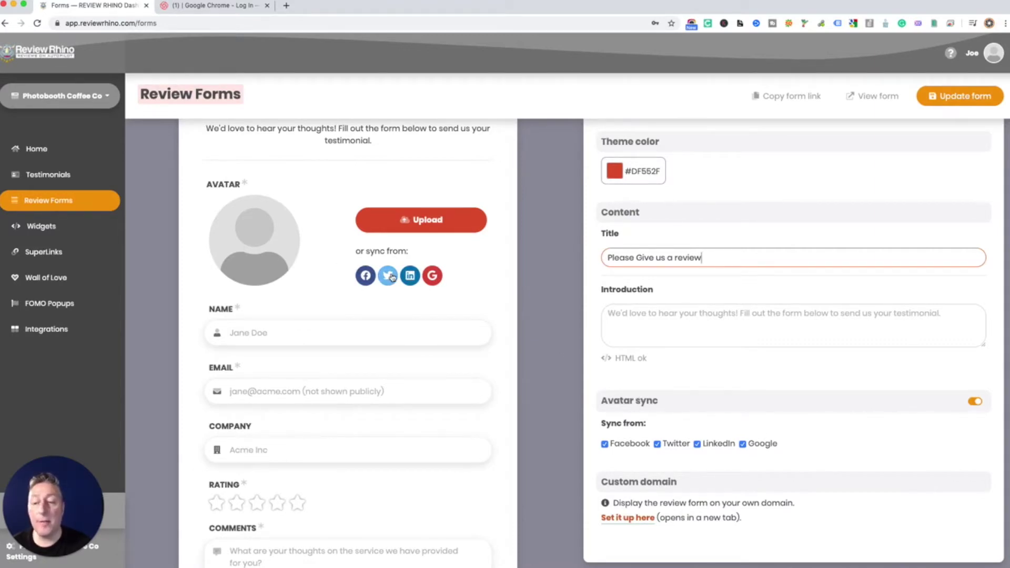
scroll(400, 277, "down", 3)
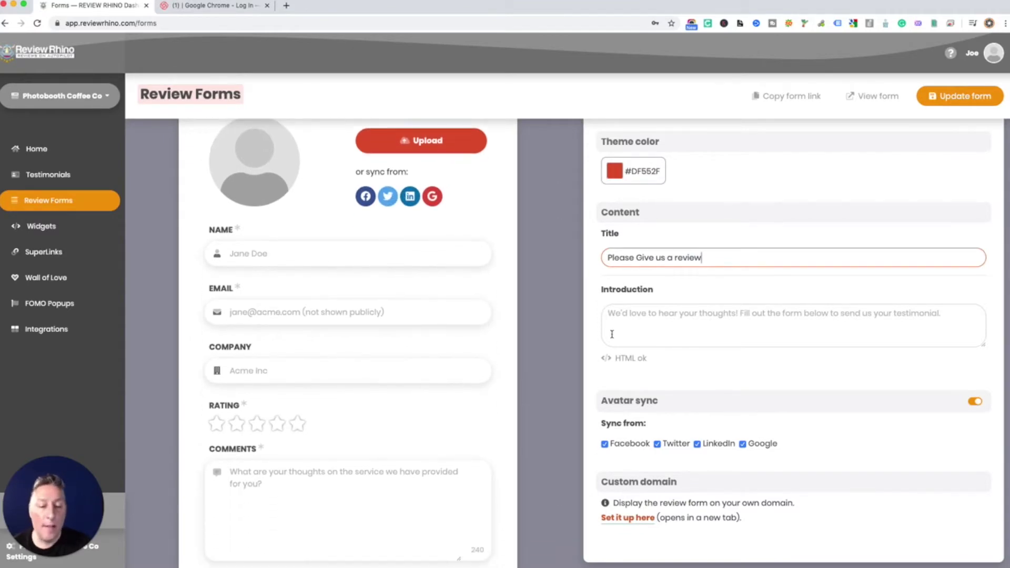
scroll(670, 345, "up", 3)
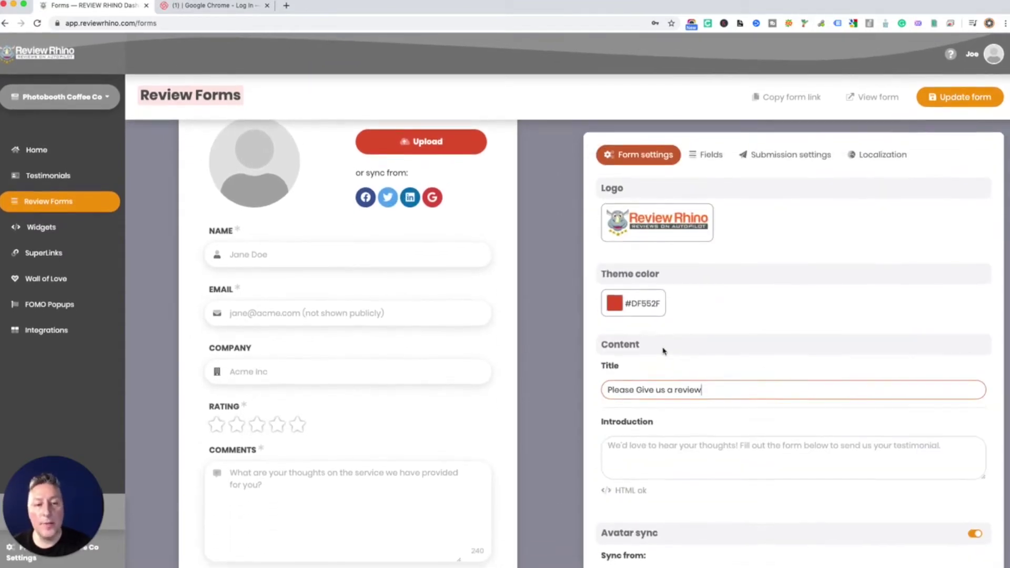
In the Fields tab, toggle Avatar's 'Field required' off and back on so it stays required.
left_click(704, 155)
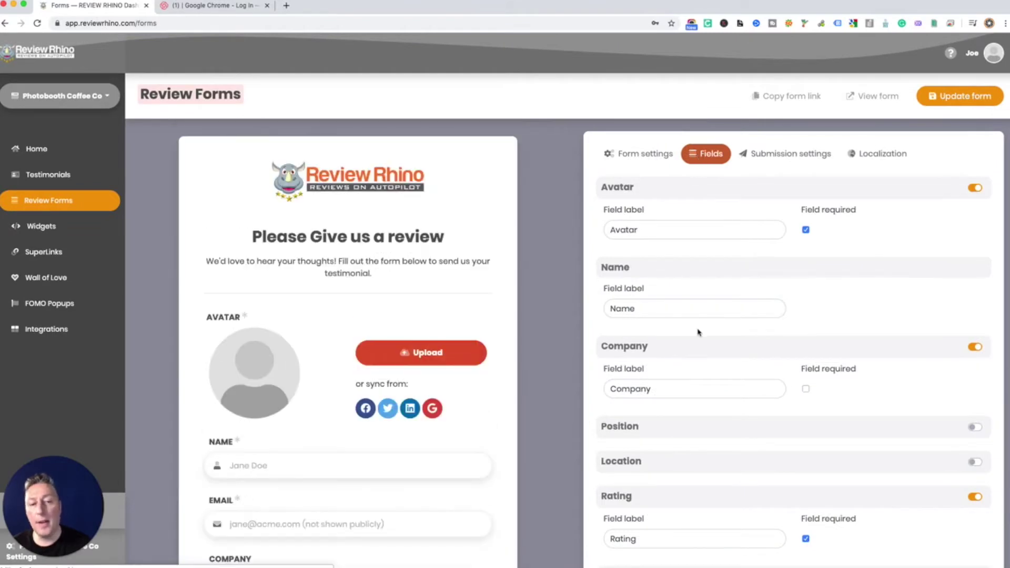
left_click(806, 231)
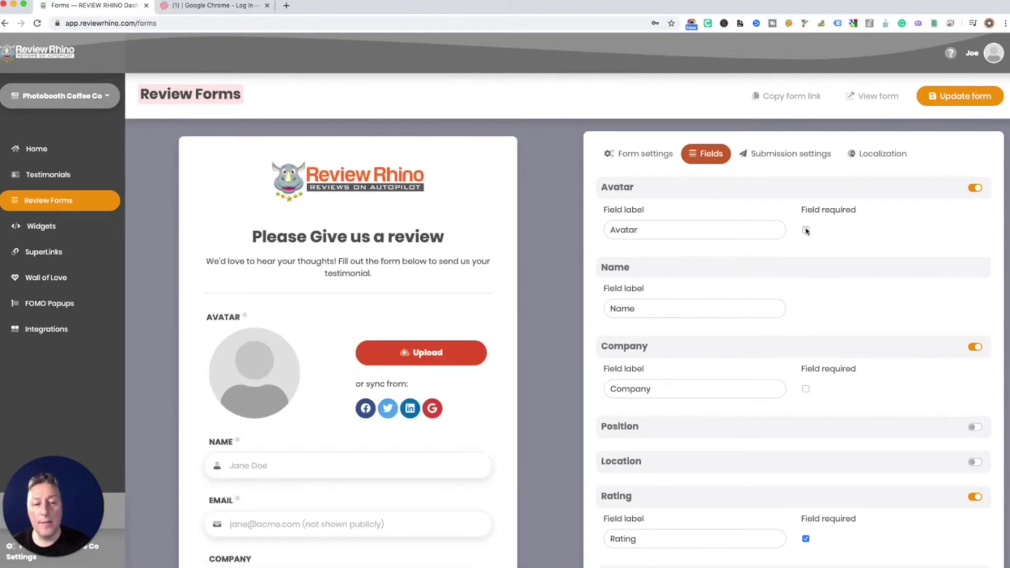
left_click(806, 231)
scroll(773, 251, "down", 3)
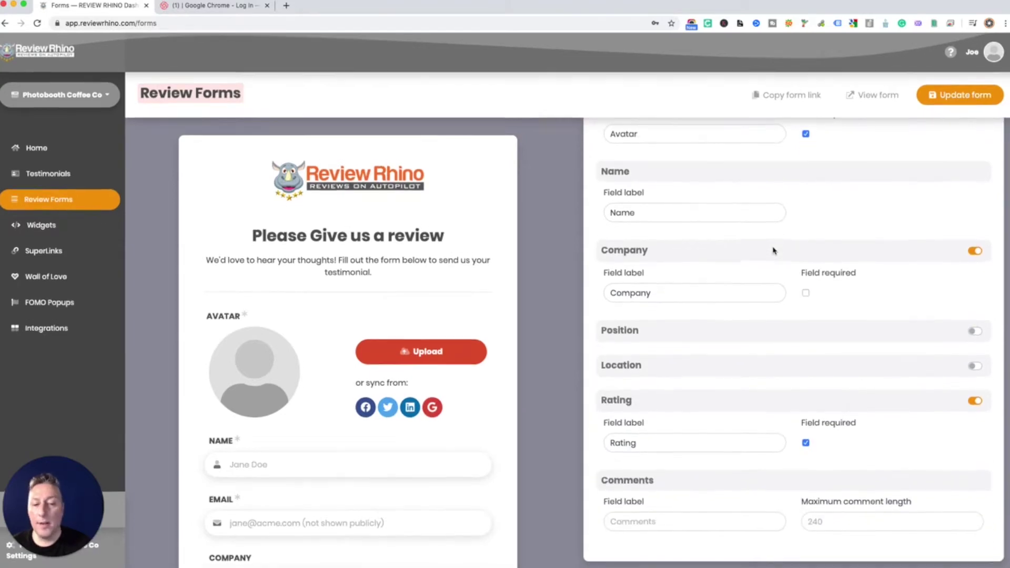
scroll(755, 274, "up", 3)
In Submission settings, enable 'Publish to other services' only for 5-star ratings.
left_click(778, 154)
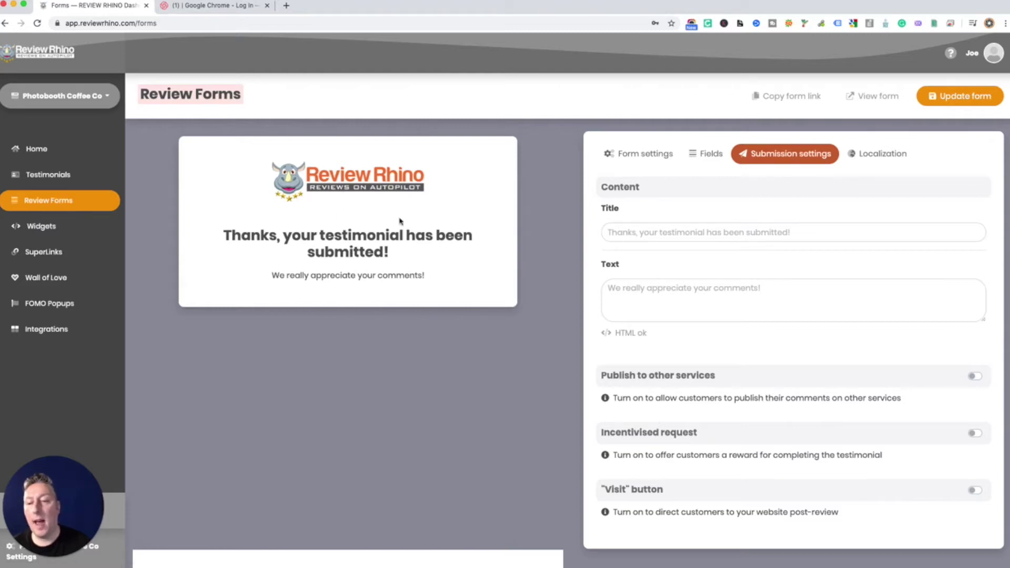
scroll(694, 252, "down", 1)
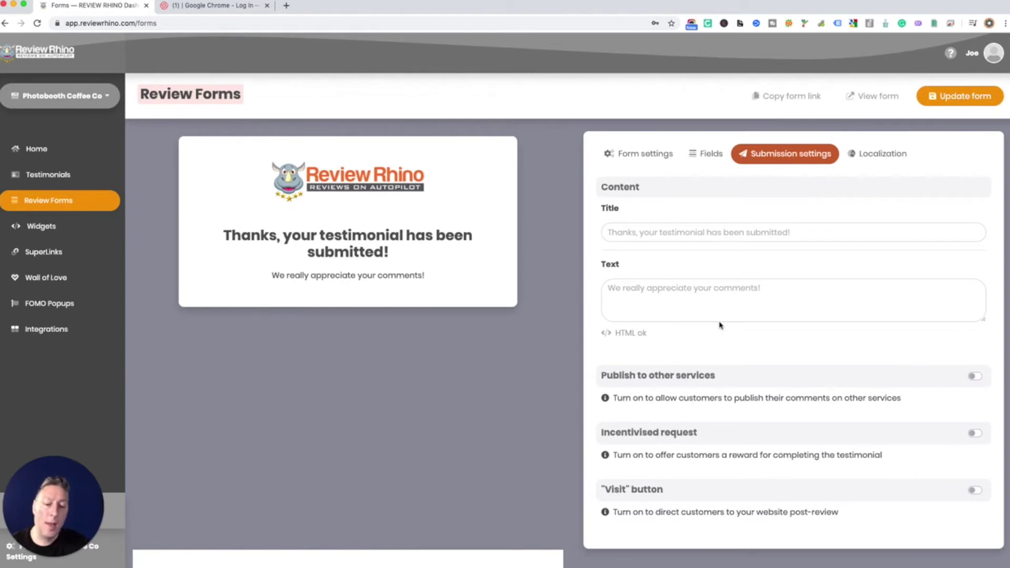
left_click(975, 376)
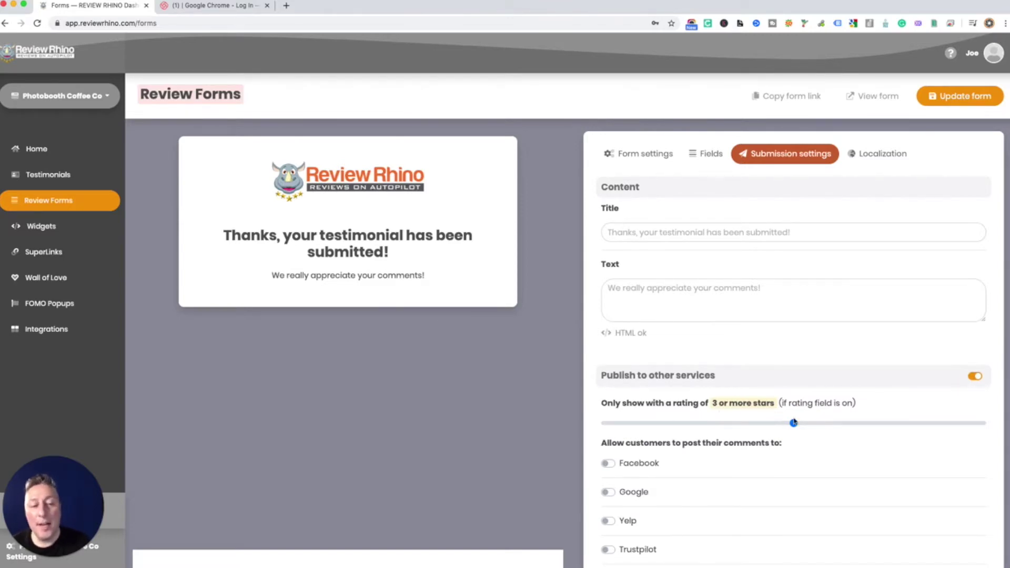
left_click(978, 424)
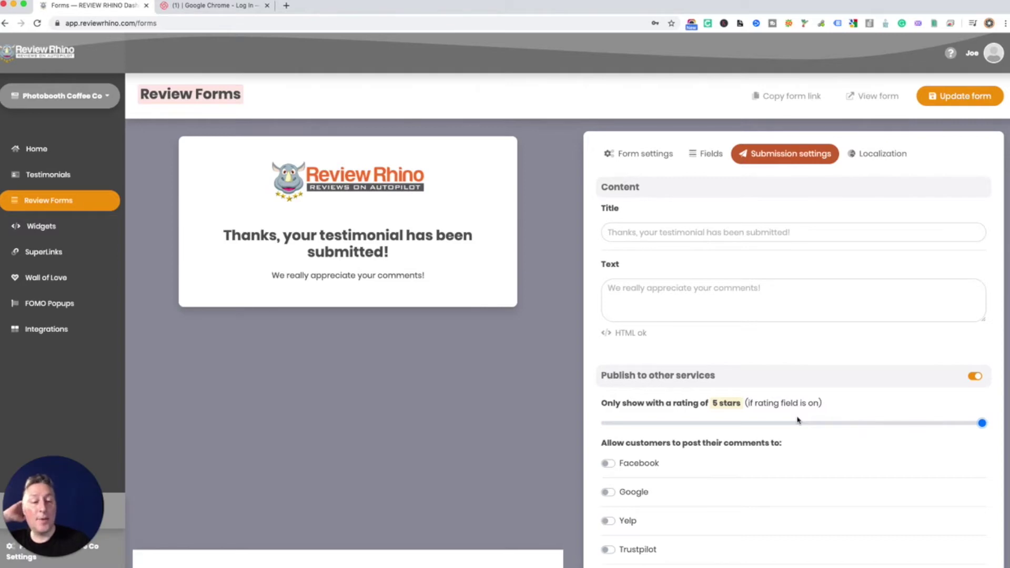
scroll(790, 423, "down", 3)
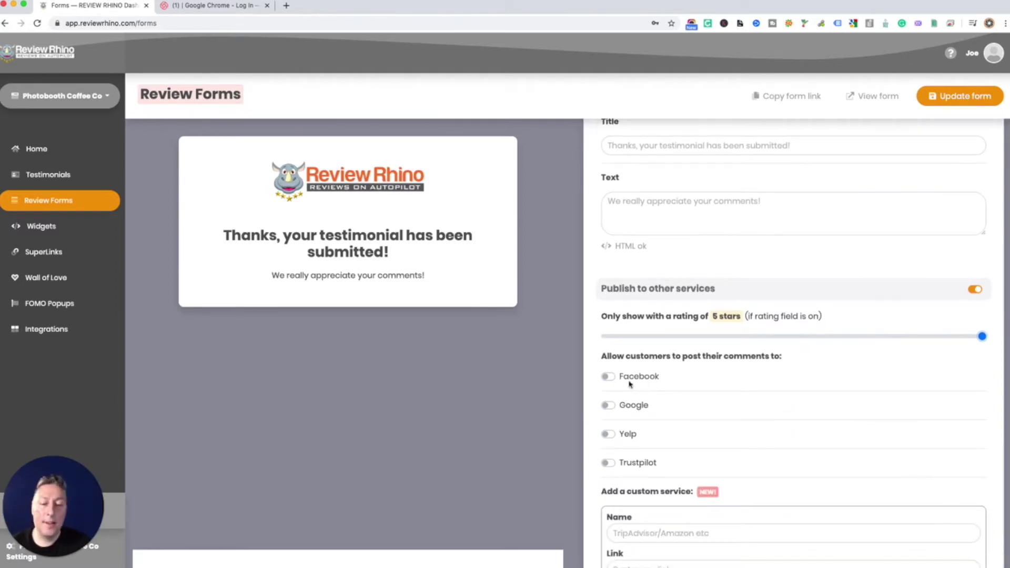
scroll(668, 411, "down", 3)
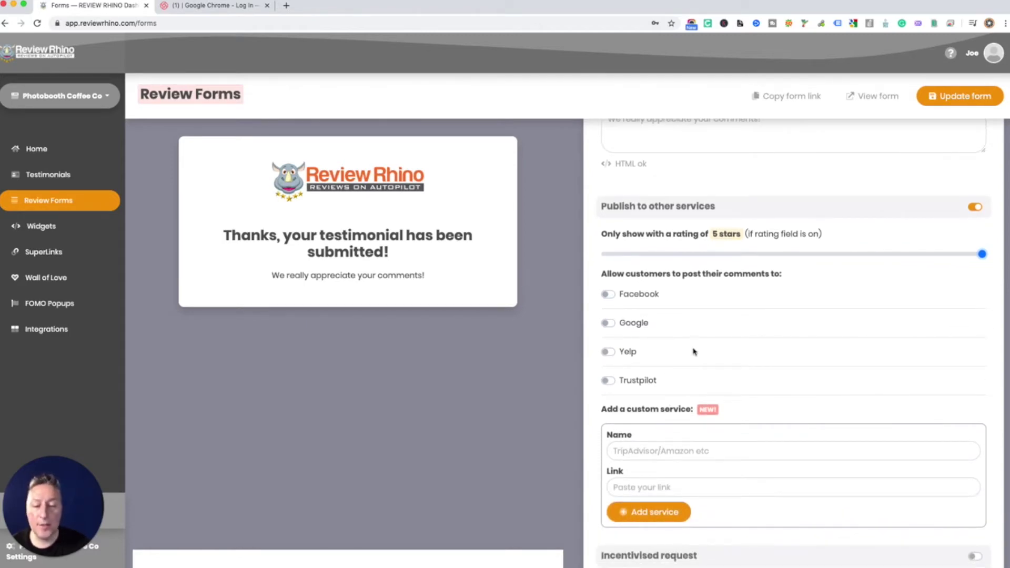
scroll(694, 353, "down", 4)
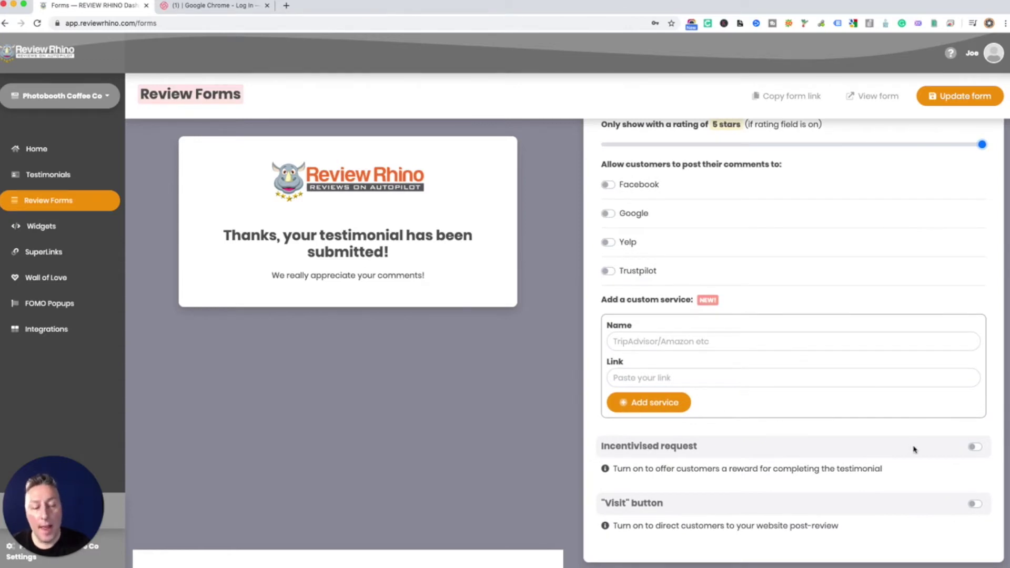
Turn on the incentivised request and save the form with Update form.
left_click(975, 446)
scroll(921, 448, "down", 3)
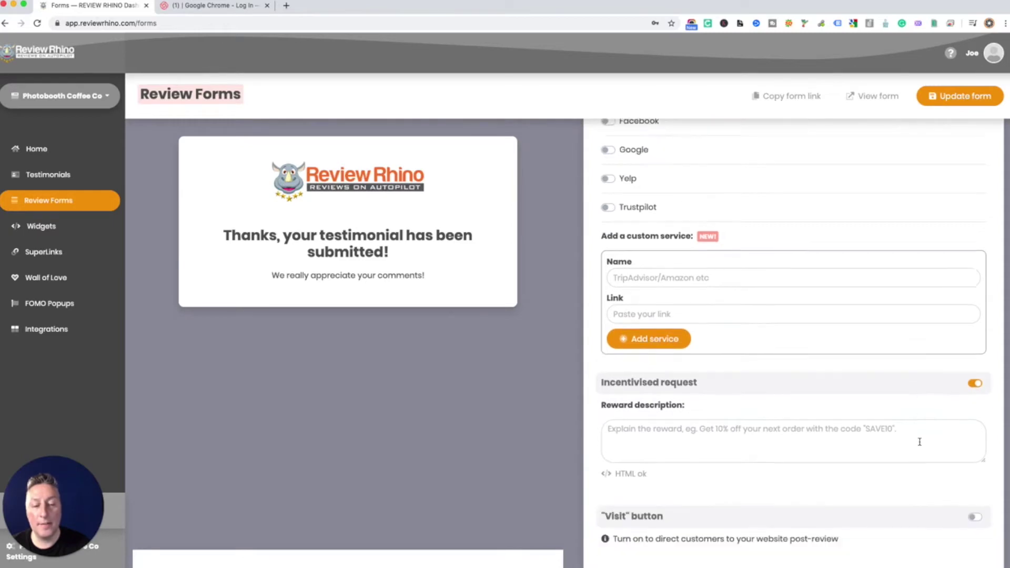
left_click(753, 428)
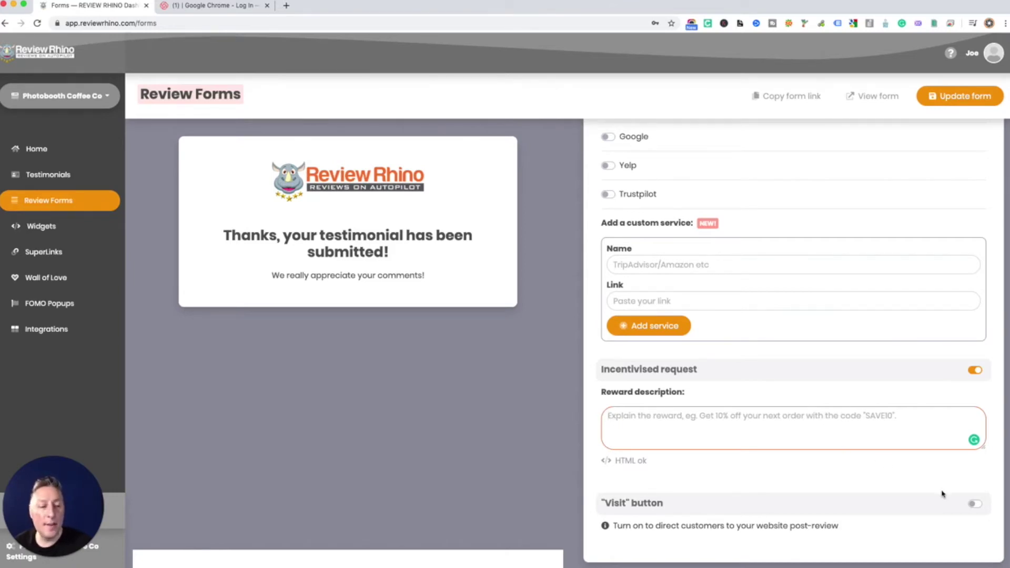
left_click(959, 98)
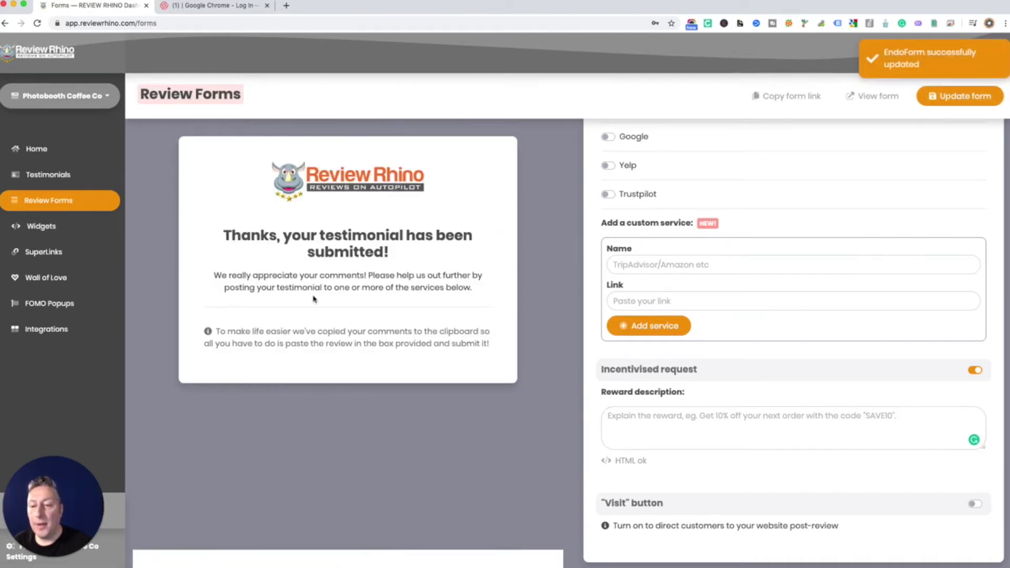
Switch on the 'Visit' website button and save the form again.
left_click(740, 428)
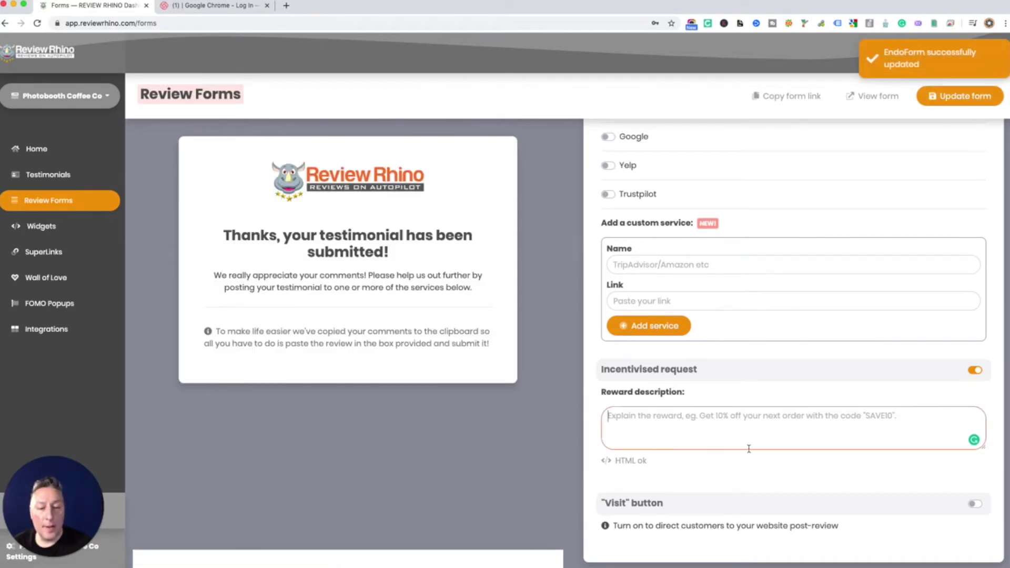
left_click(974, 503)
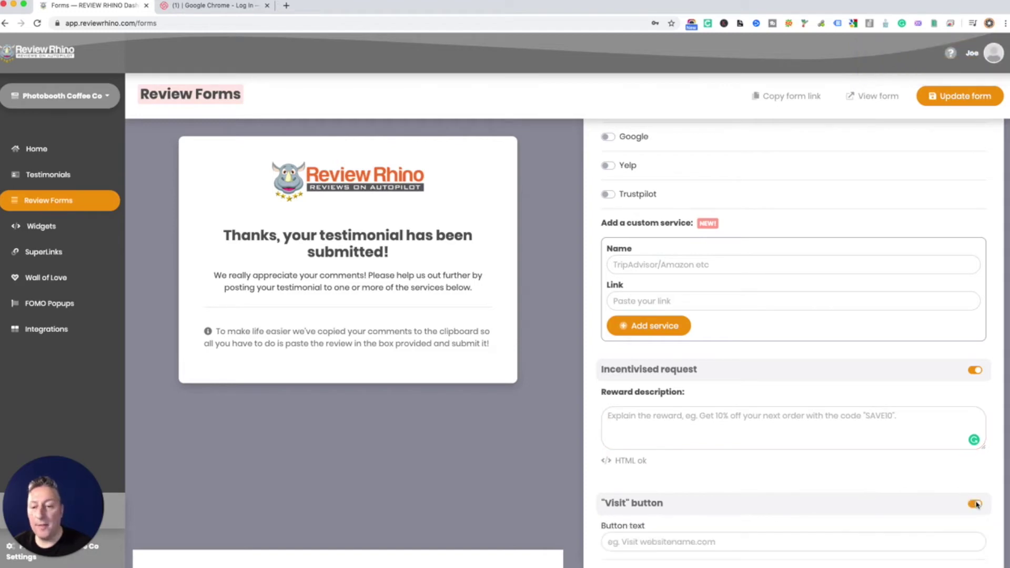
left_click(963, 96)
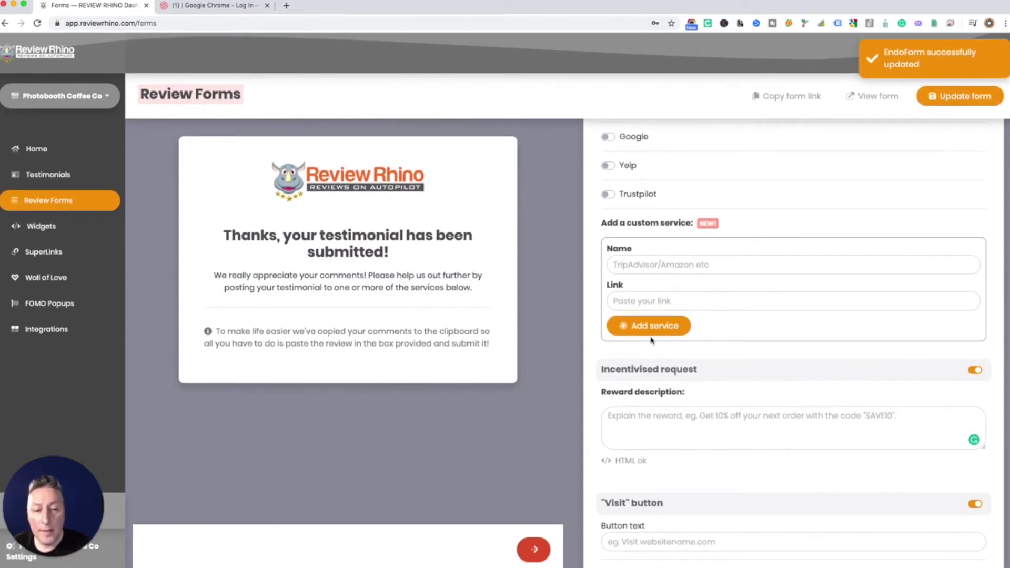
scroll(651, 341, "up", 1)
Set the reward description to 'Please review us and get 25% off!' and save the form twice.
scroll(651, 341, "down", 3)
left_click(679, 362)
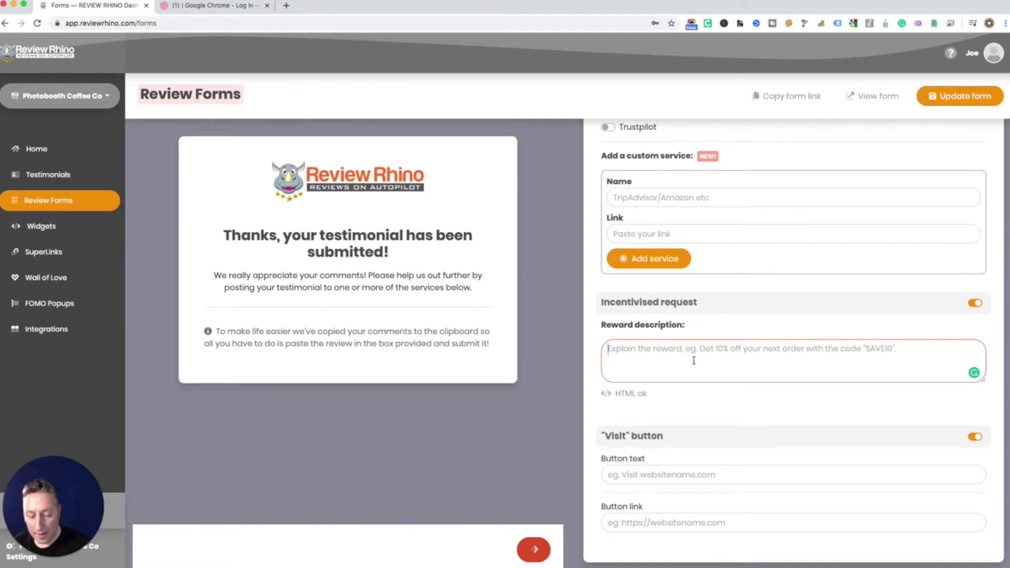
type("Please ")
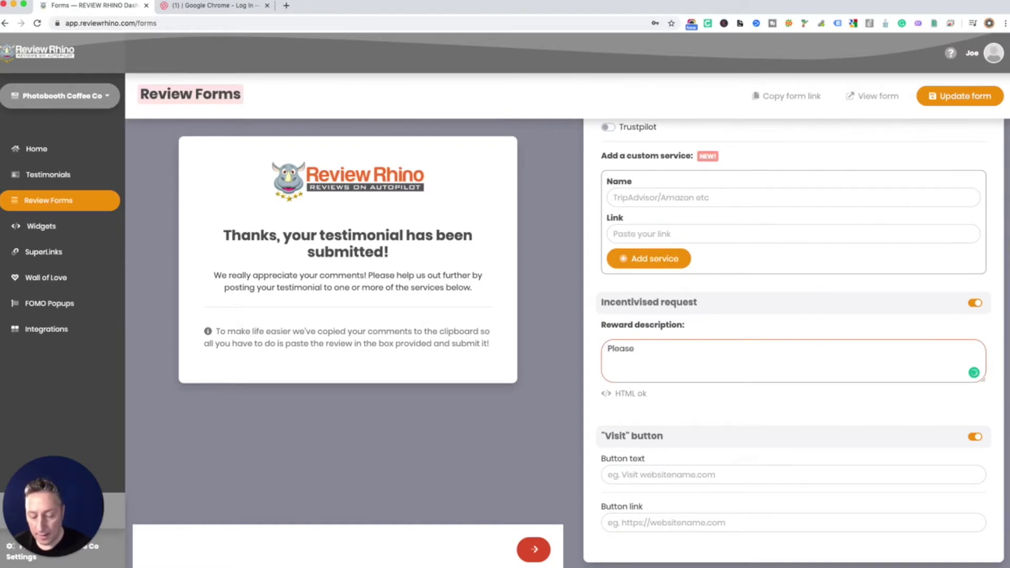
type("revie")
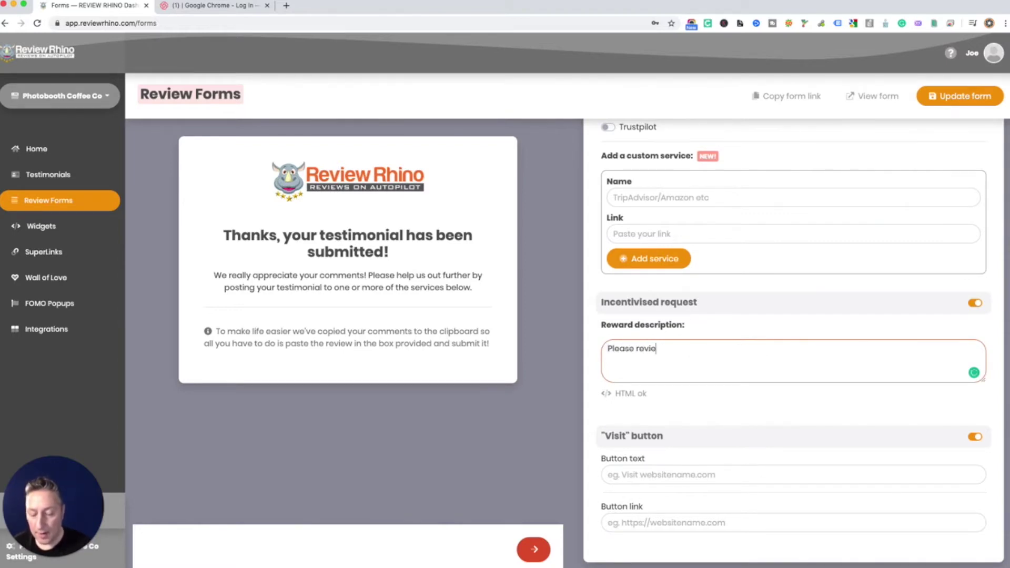
type("w us and ")
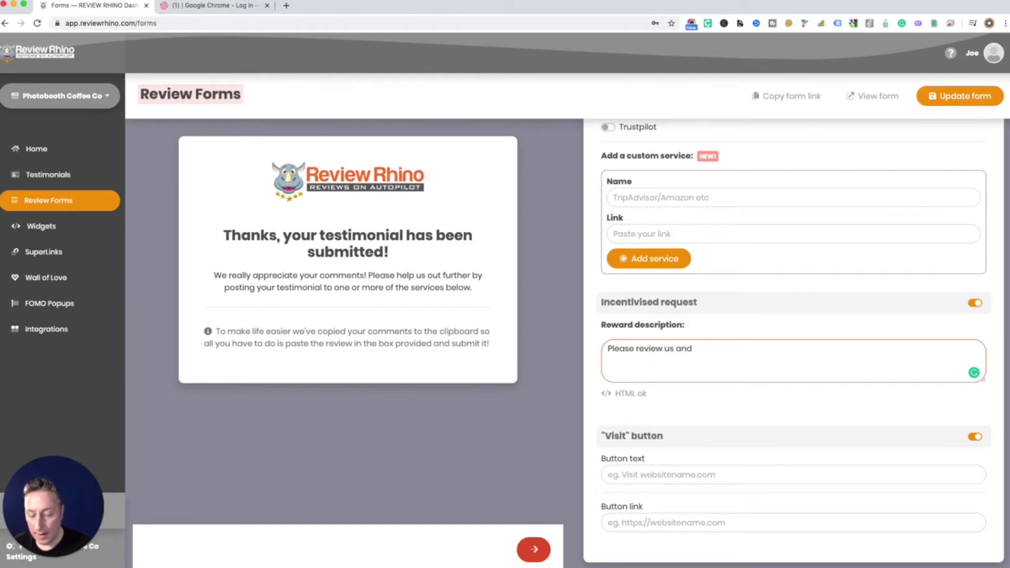
type("get 25% ")
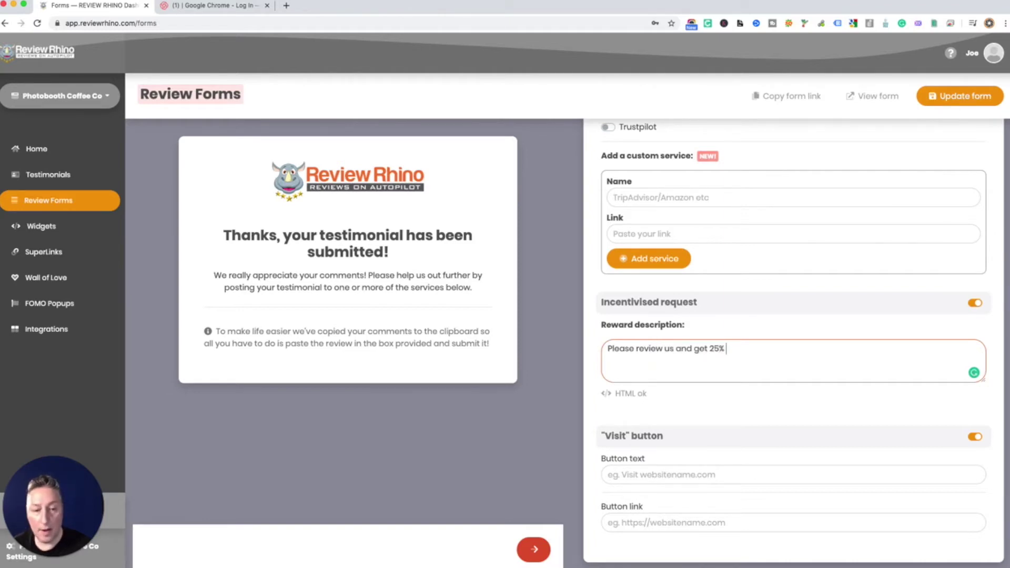
type("off")
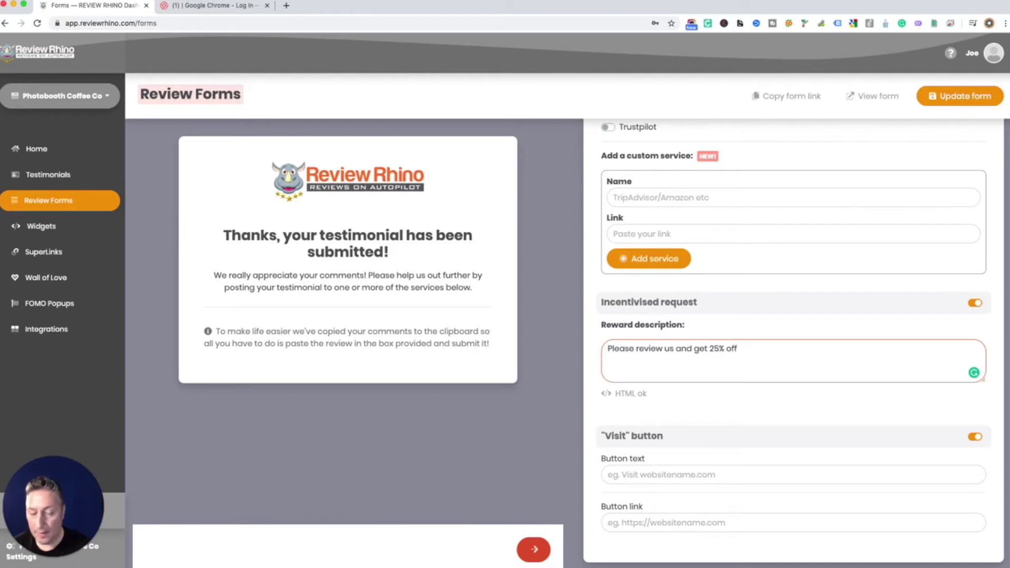
type("!")
left_click(971, 110)
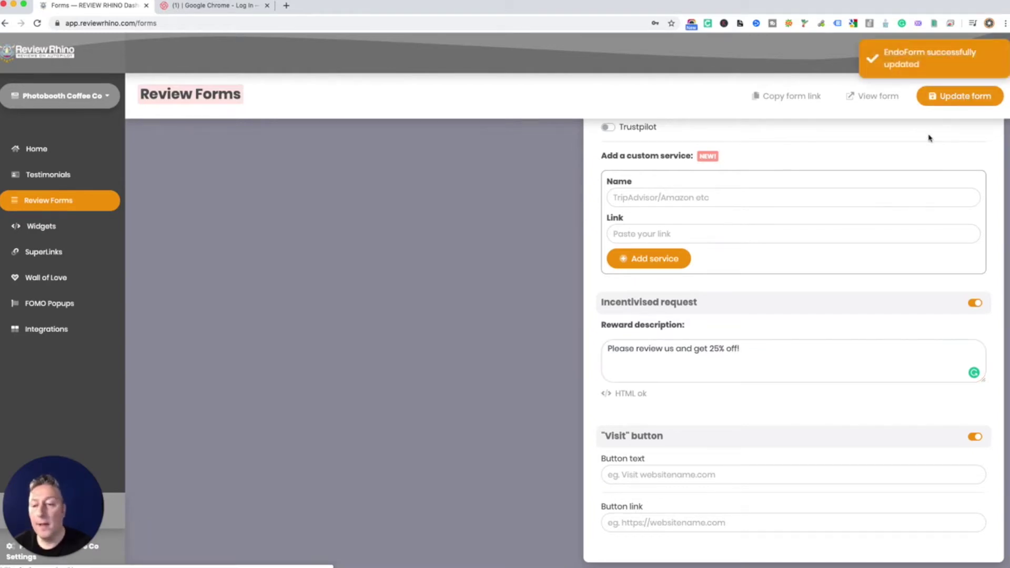
scroll(492, 275, "down", 3)
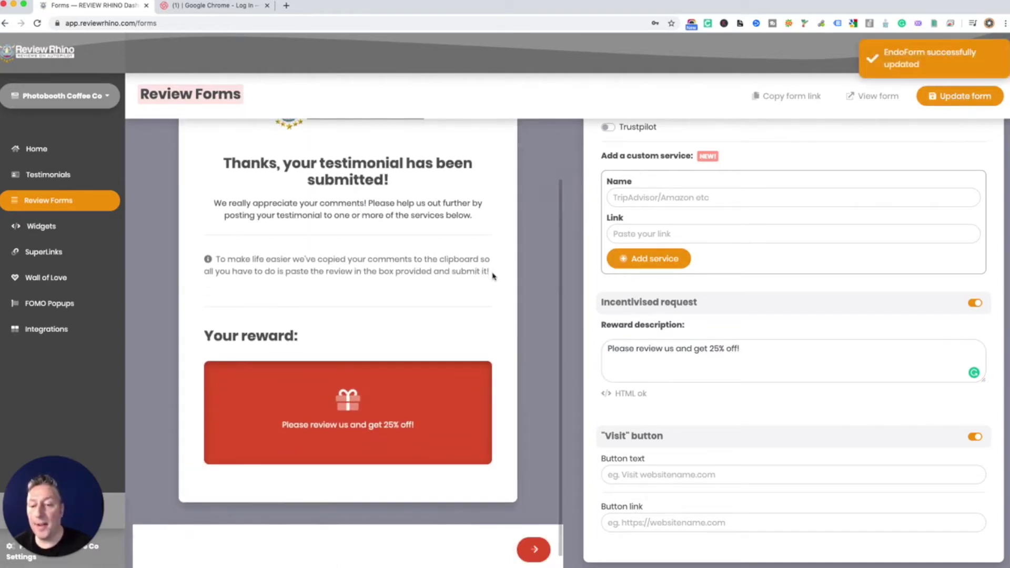
left_click(950, 105)
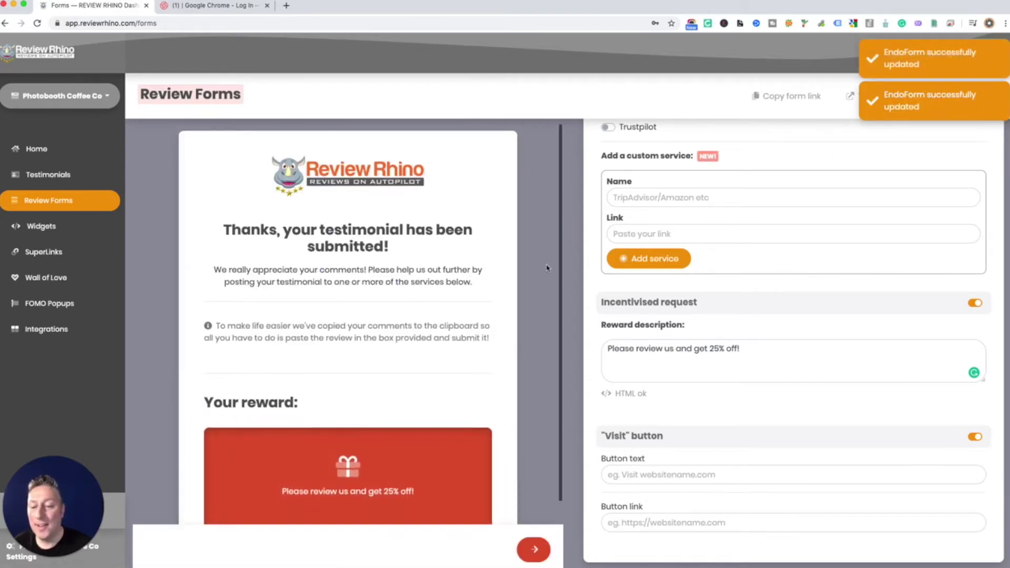
scroll(547, 268, "down", 3)
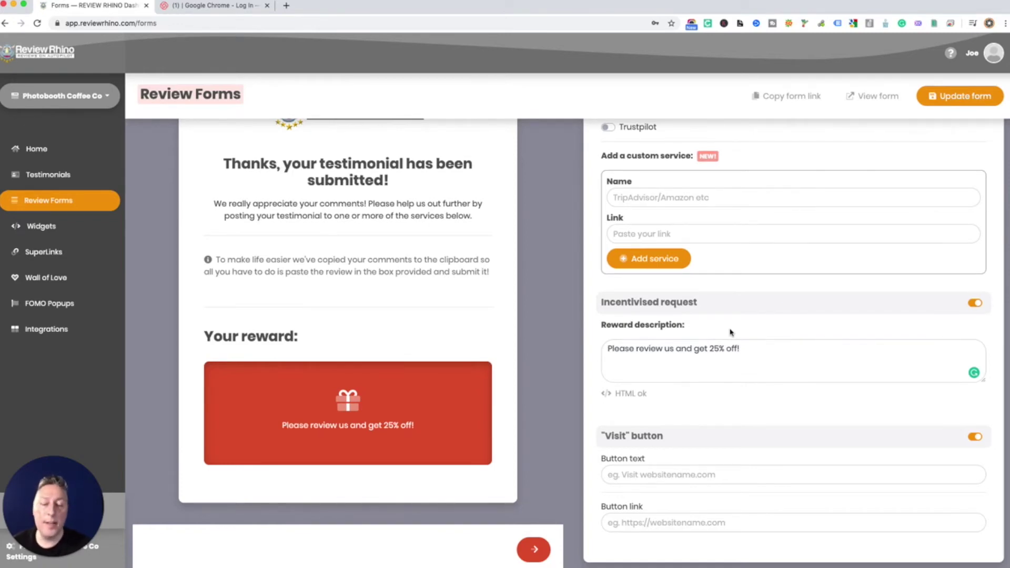
Scroll through the Submission settings panel, then go to the empty Widgets page.
scroll(626, 395, "up", 3)
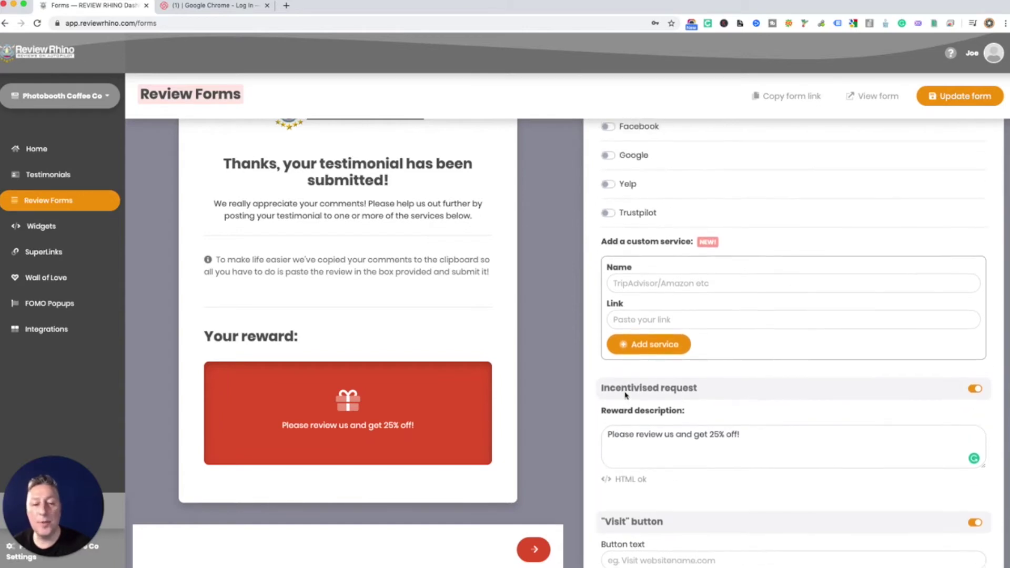
scroll(626, 394, "up", 3)
scroll(626, 394, "down", 5)
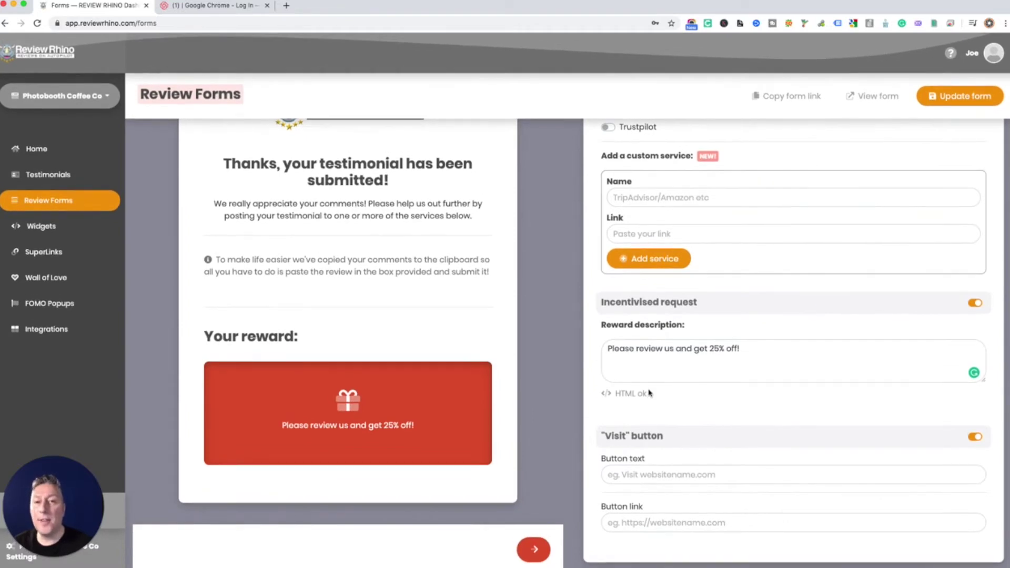
scroll(644, 394, "up", 8)
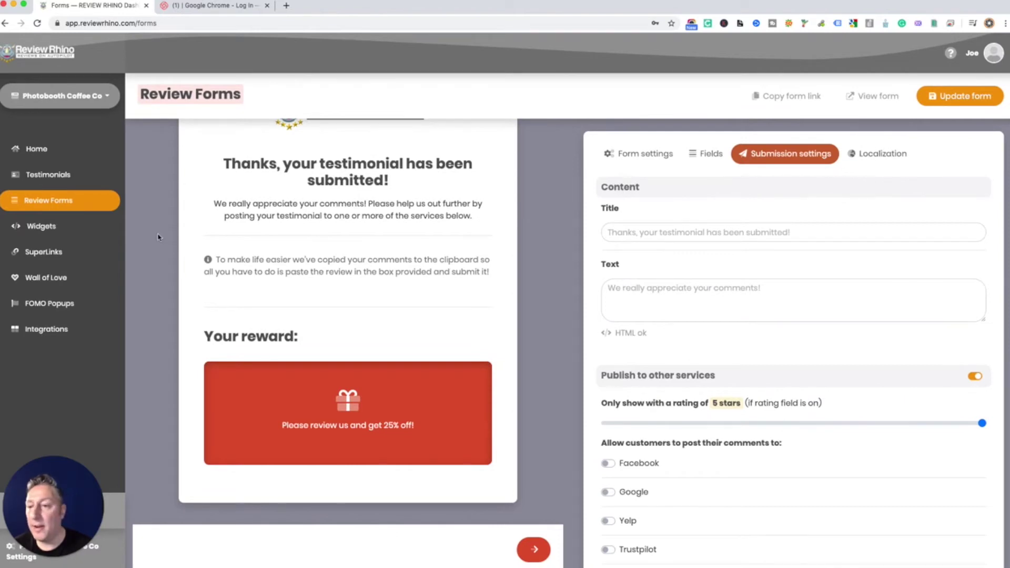
left_click(59, 227)
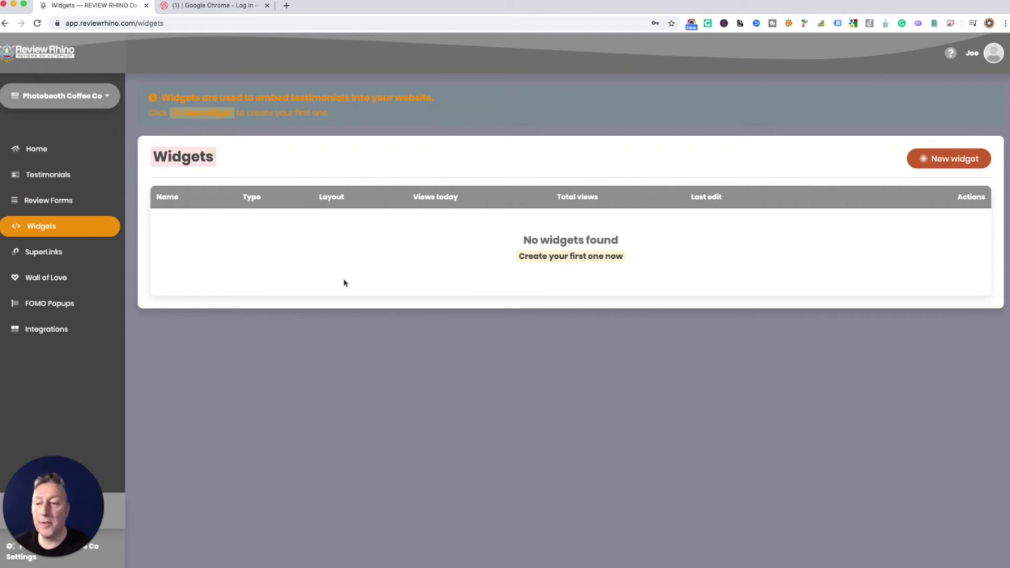
Visit SuperLinks and New SuperLink, then view the Wall of Love theme options.
left_click(50, 255)
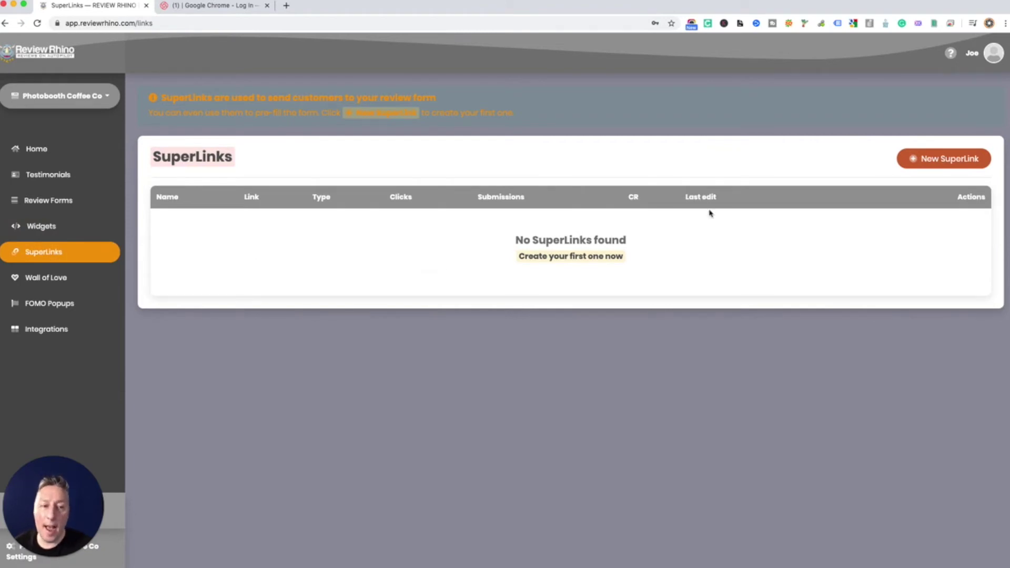
left_click(947, 162)
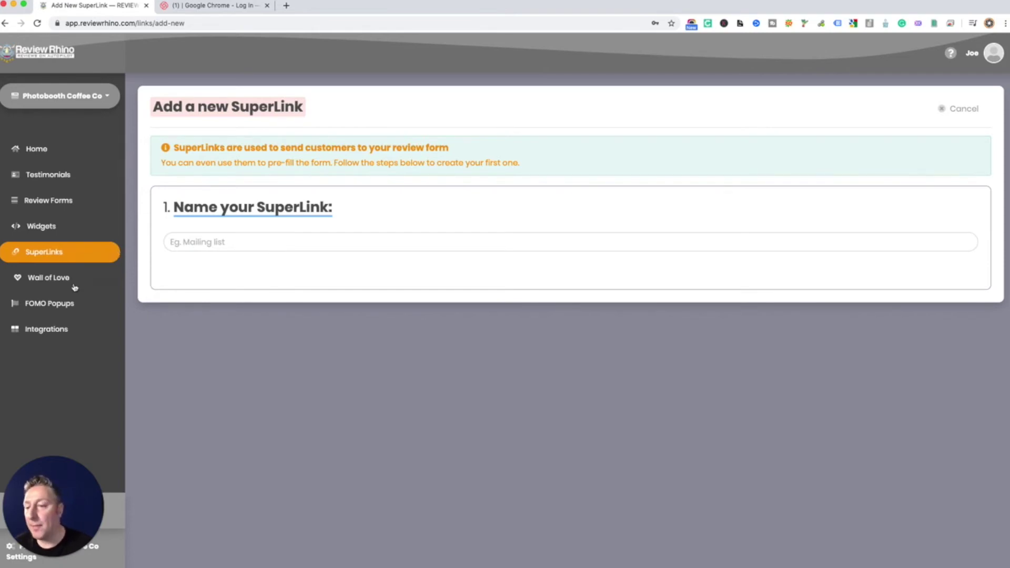
left_click(75, 287)
scroll(345, 257, "down", 3)
scroll(345, 257, "down", 5)
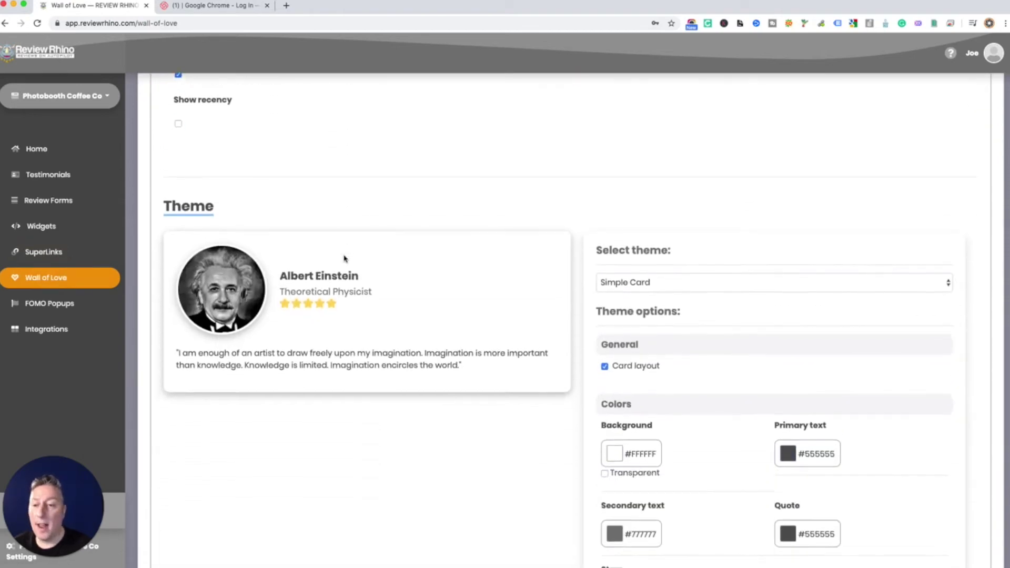
Scroll the Wall of Love page, then visit FOMO Popups and the Home dashboard.
scroll(344, 263, "down", 2)
scroll(343, 287, "up", 5)
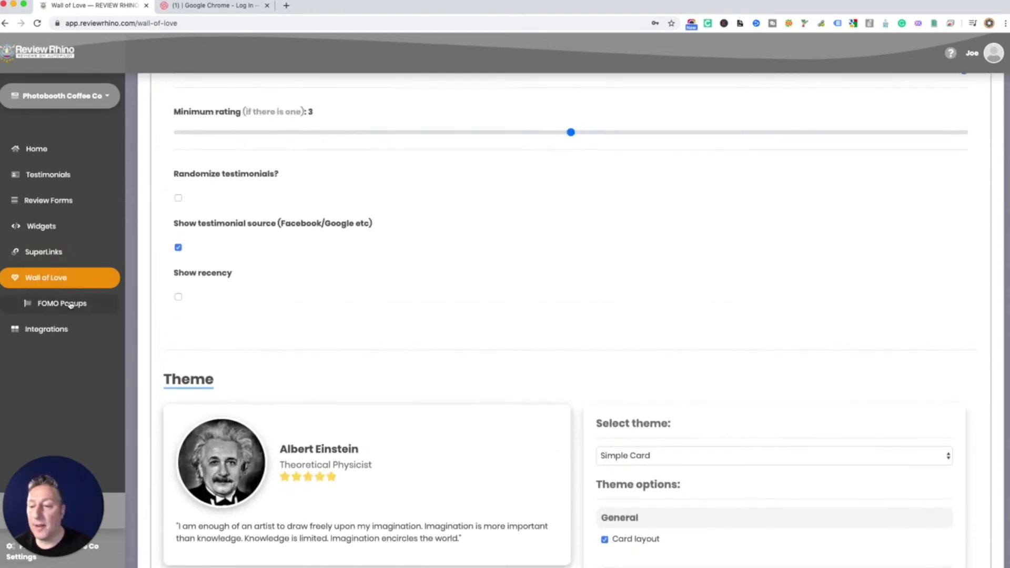
left_click(71, 305)
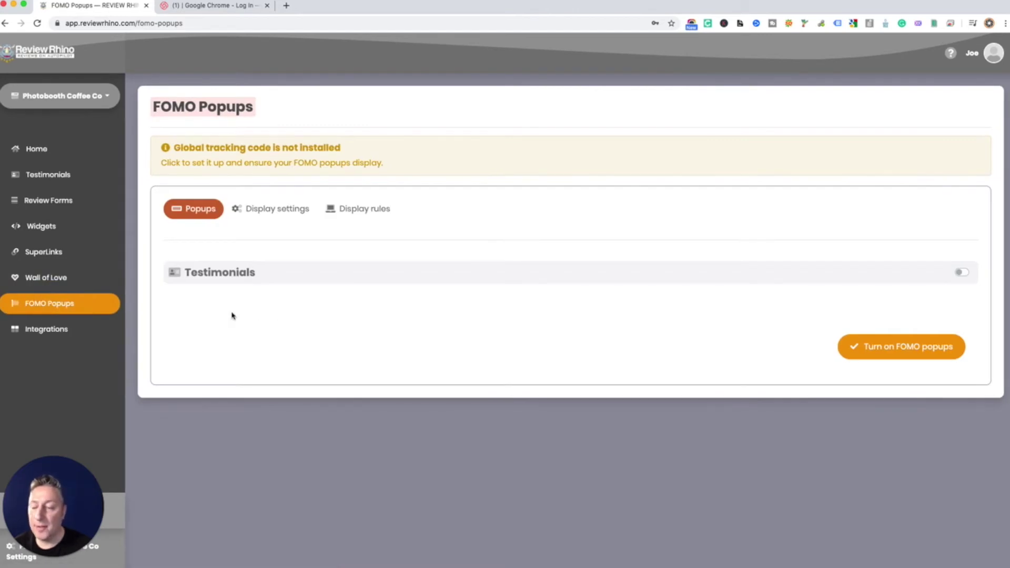
left_click(43, 151)
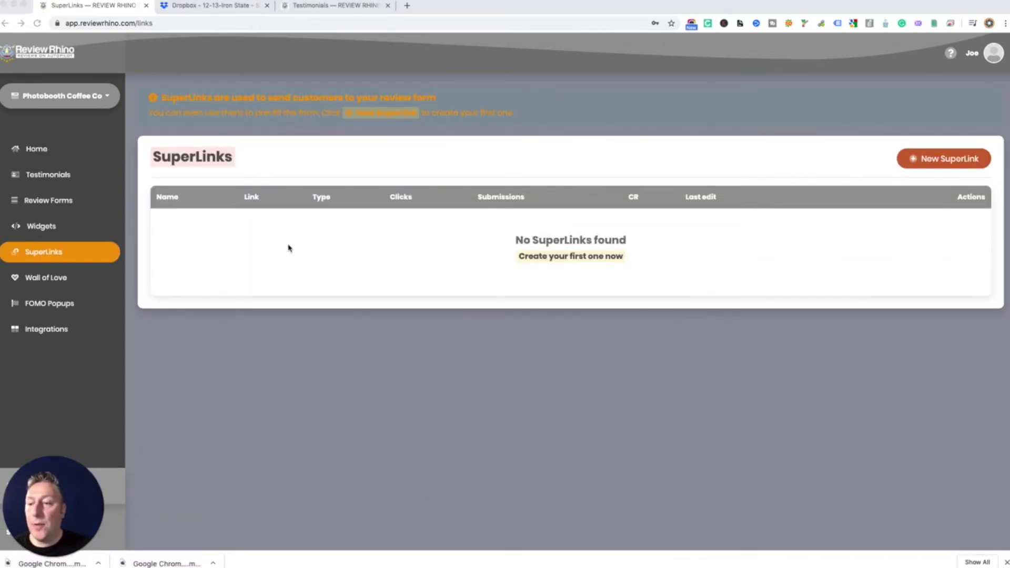
Check Review Forms, then return to SuperLinks and open the 'Add a new SuperLink' page.
left_click(67, 200)
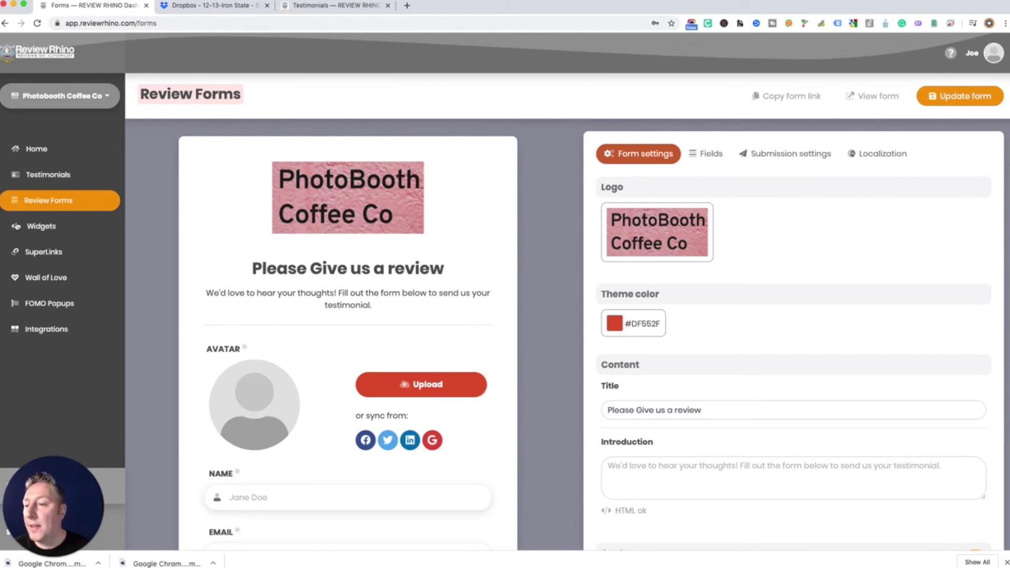
left_click(44, 252)
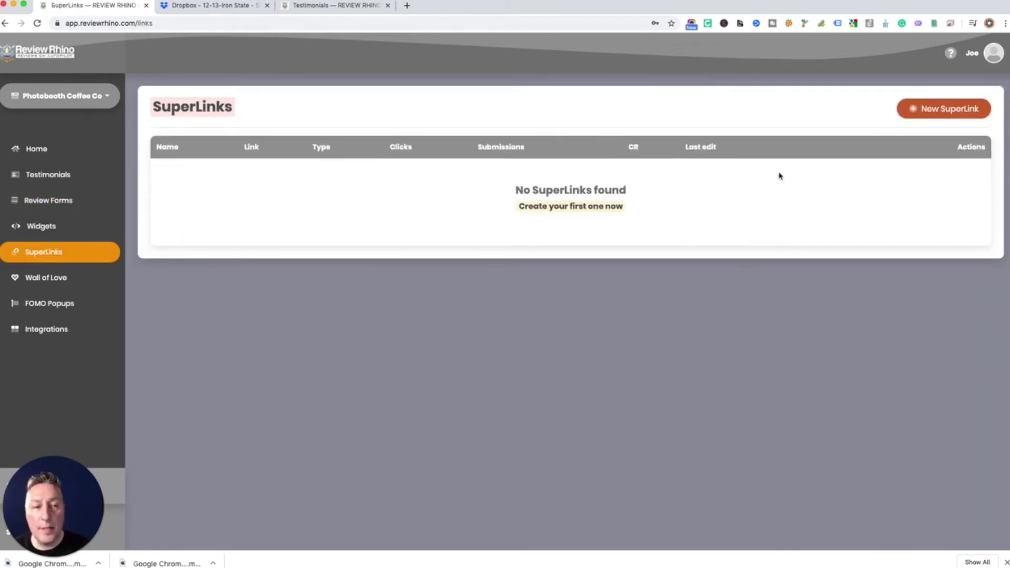
left_click(943, 109)
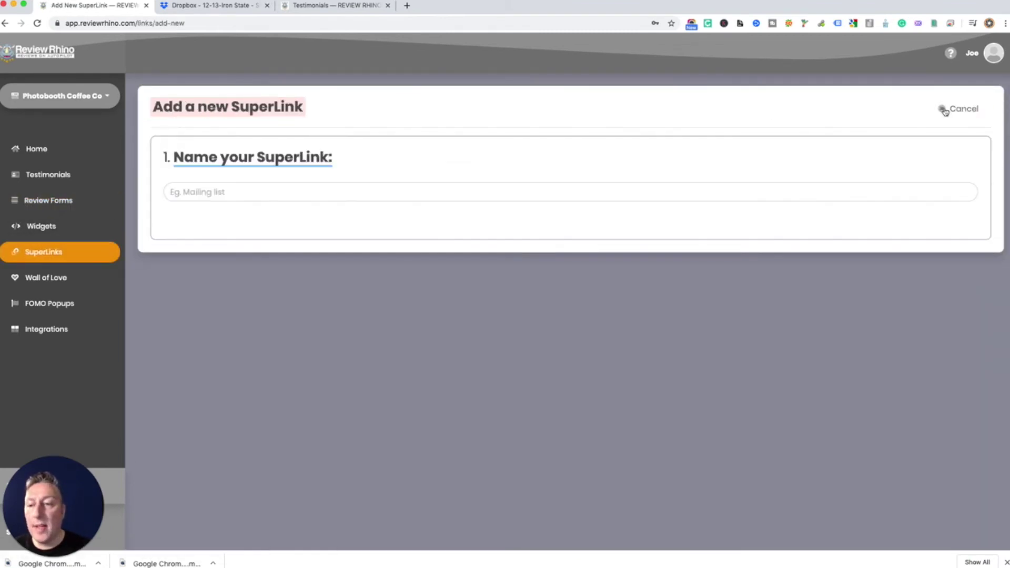
Name the SuperLink 'Test', choose the Dynamic link type, and create it.
left_click(307, 194)
type("Tes")
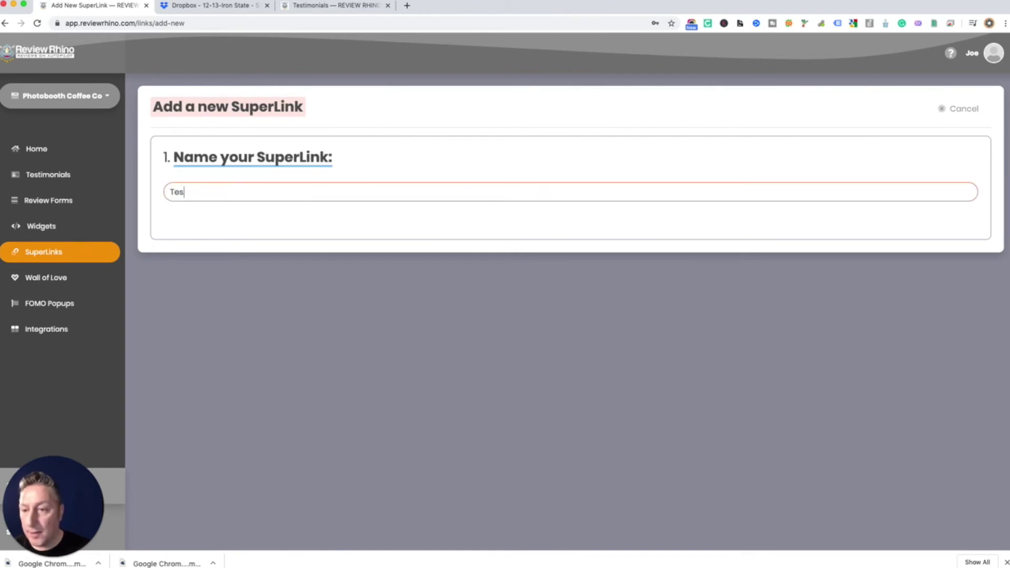
type("t")
left_click(330, 216)
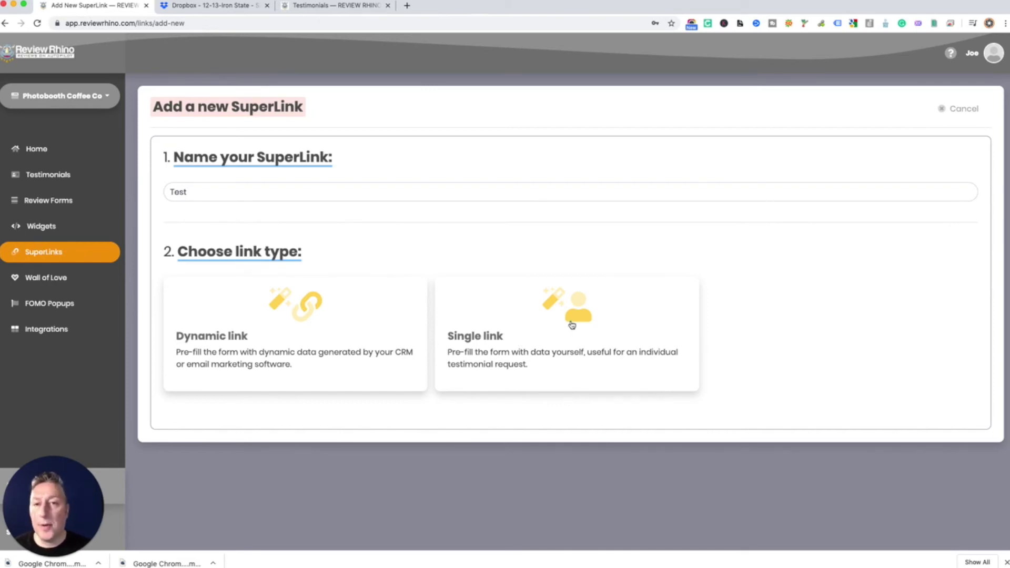
left_click(316, 316)
scroll(379, 303, "down", 7)
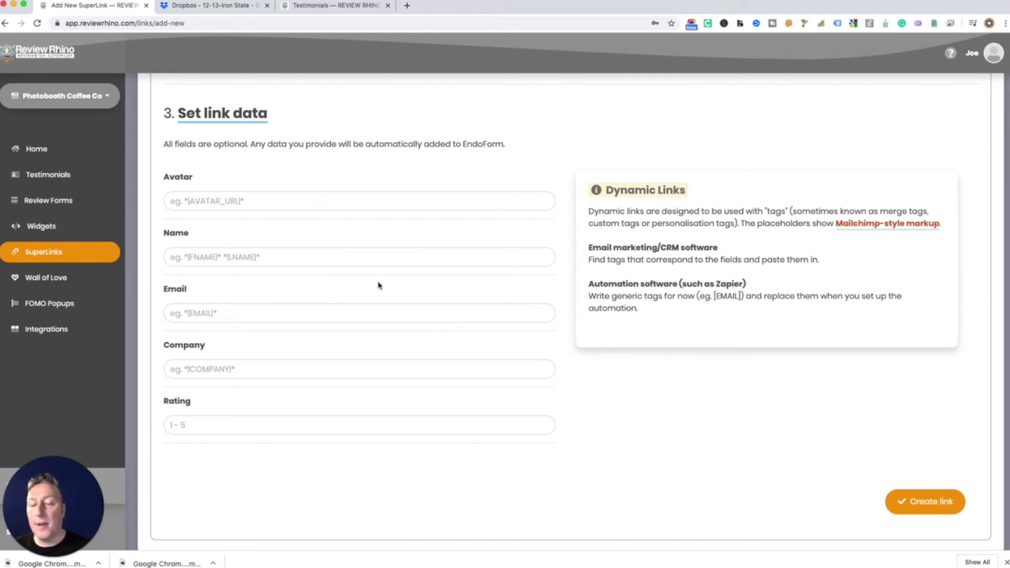
scroll(379, 284, "down", 1)
scroll(379, 283, "up", 2)
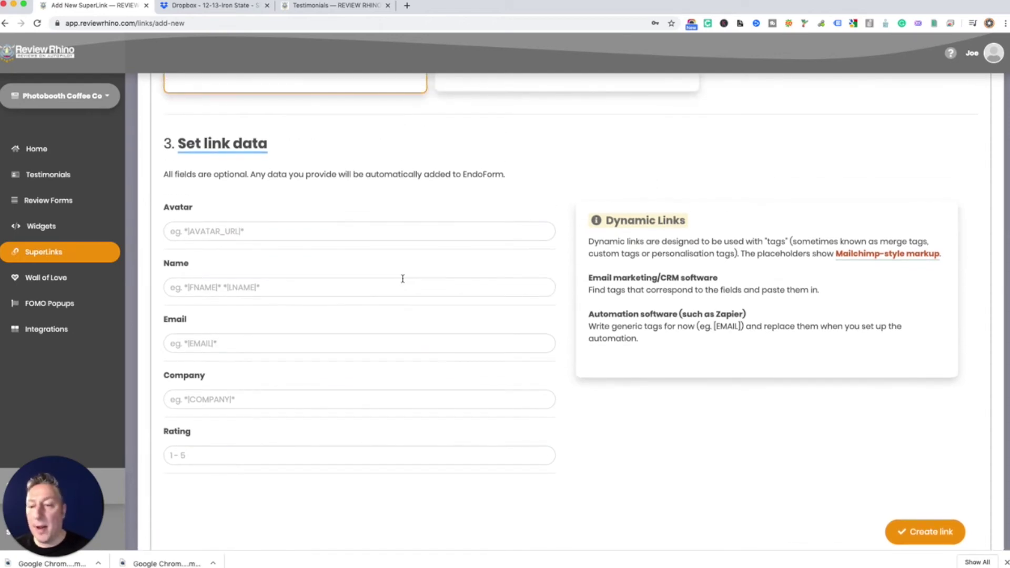
scroll(450, 294, "up", 5)
scroll(451, 294, "down", 7)
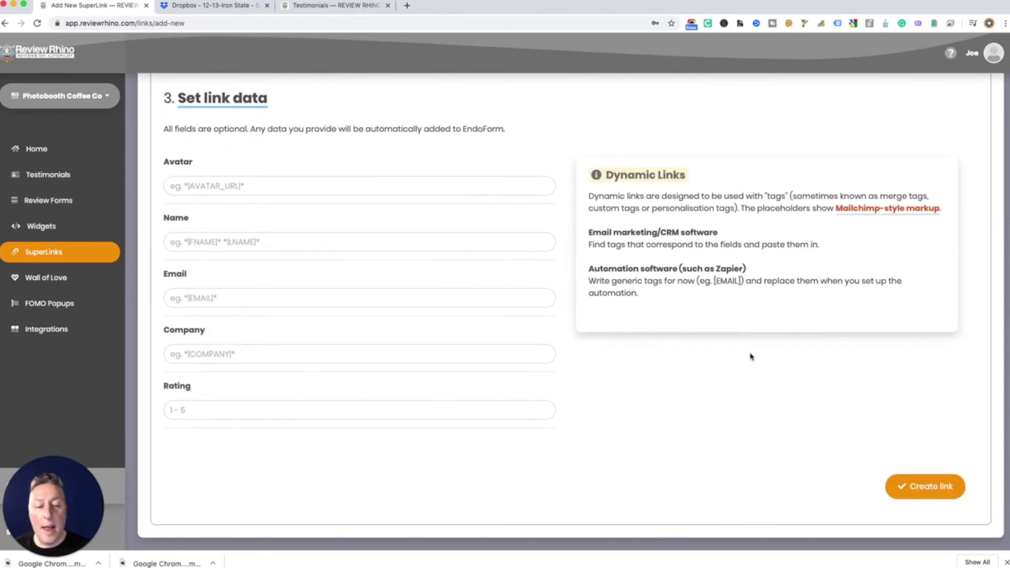
left_click(942, 490)
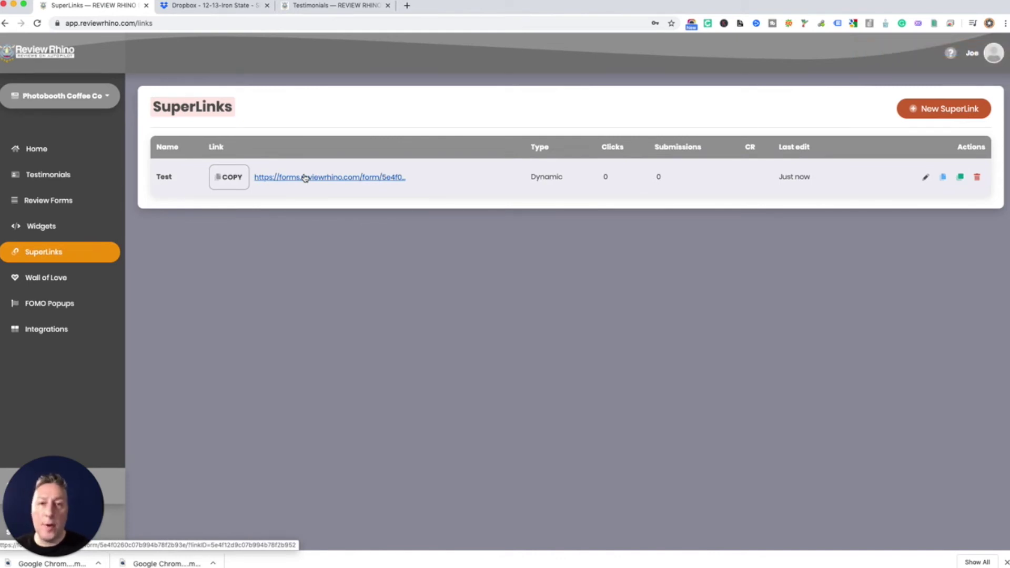
Open the Photobooth Coffee Co review form from the Test SuperLink.
left_click(350, 177)
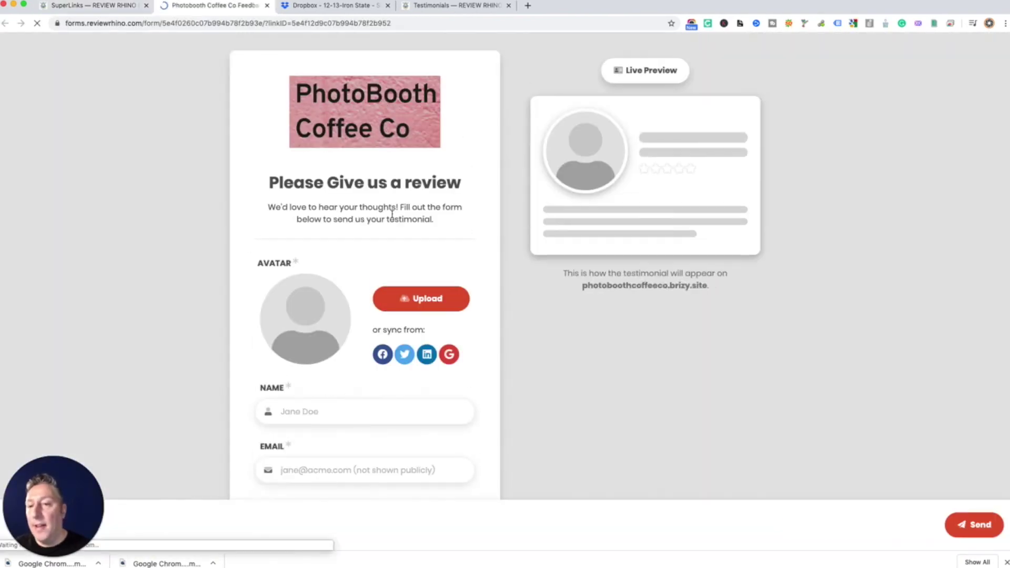
scroll(404, 189, "down", 3)
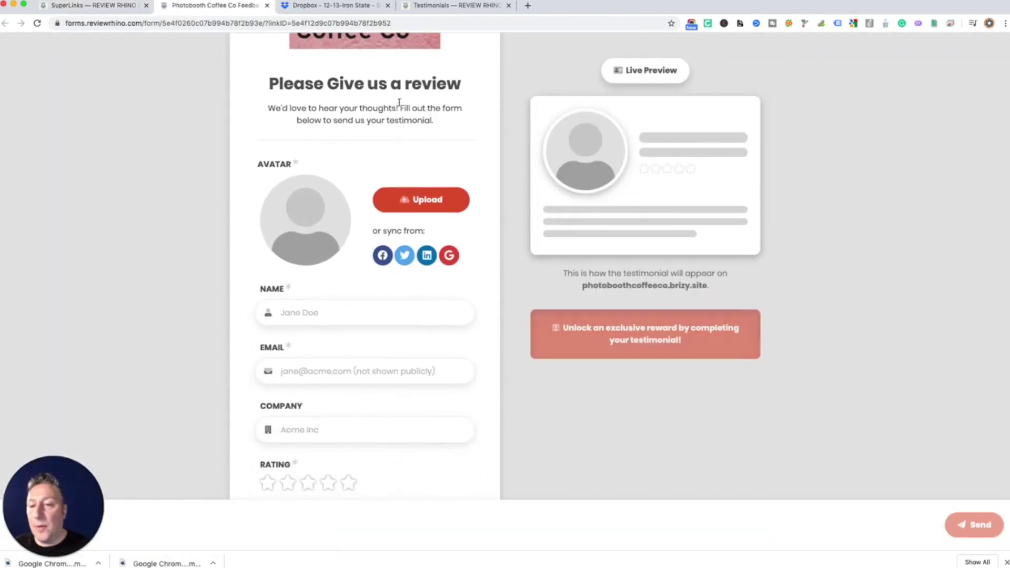
scroll(402, 168, "up", 4)
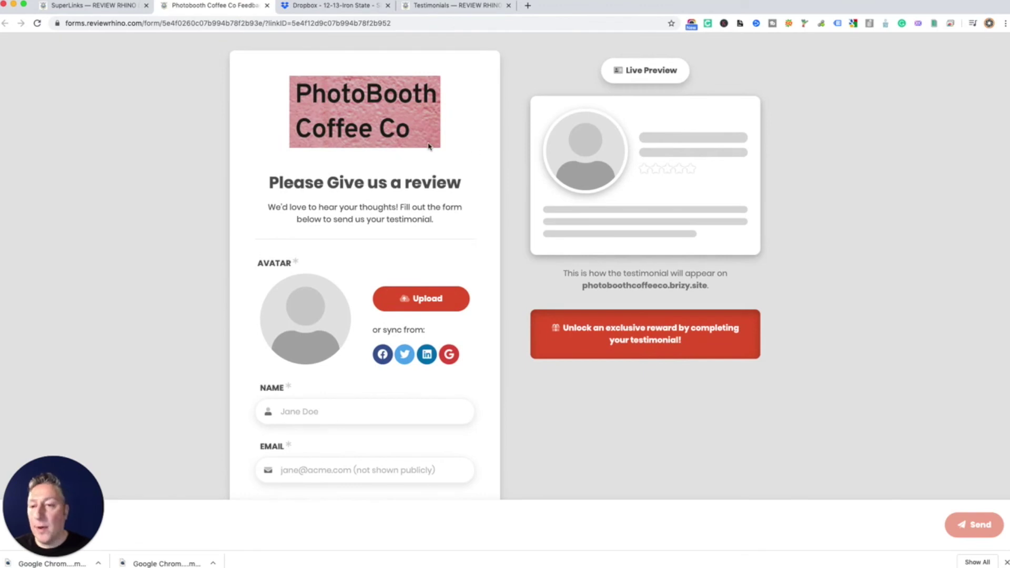
scroll(429, 147, "down", 1)
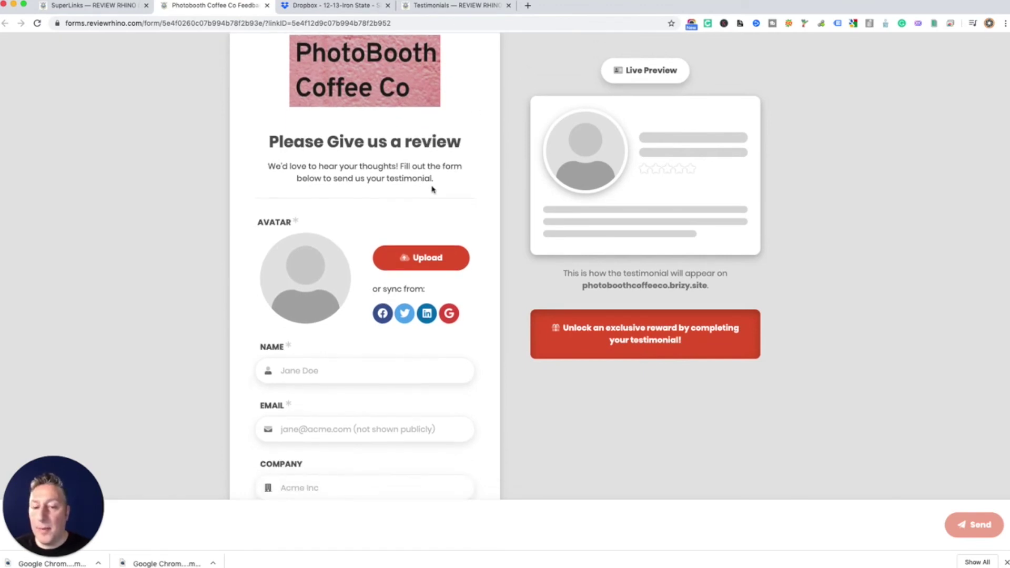
scroll(433, 189, "down", 1)
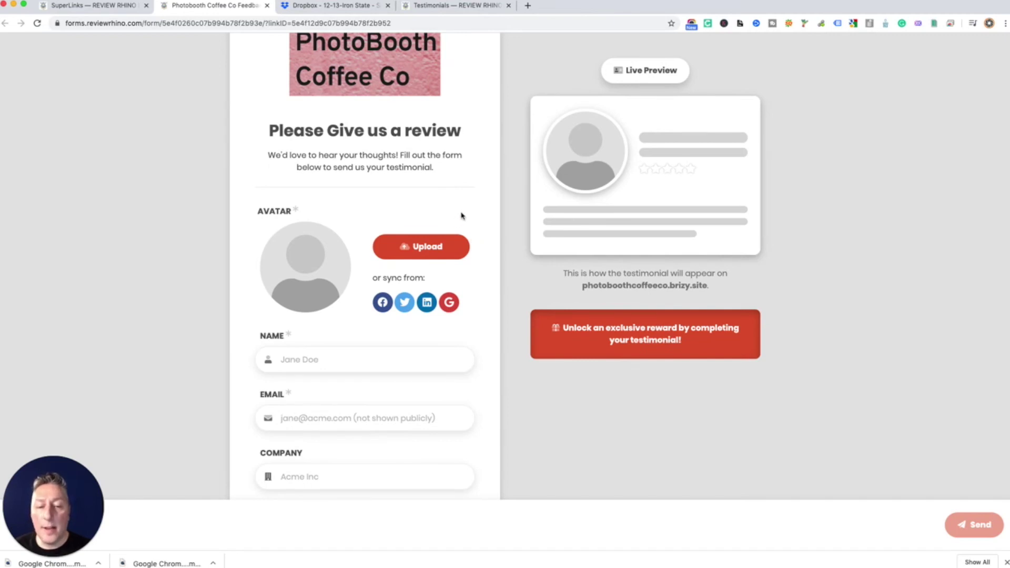
Upload the man's AdobeStock portrait from the Photo folder as the reviewer's avatar.
left_click(419, 254)
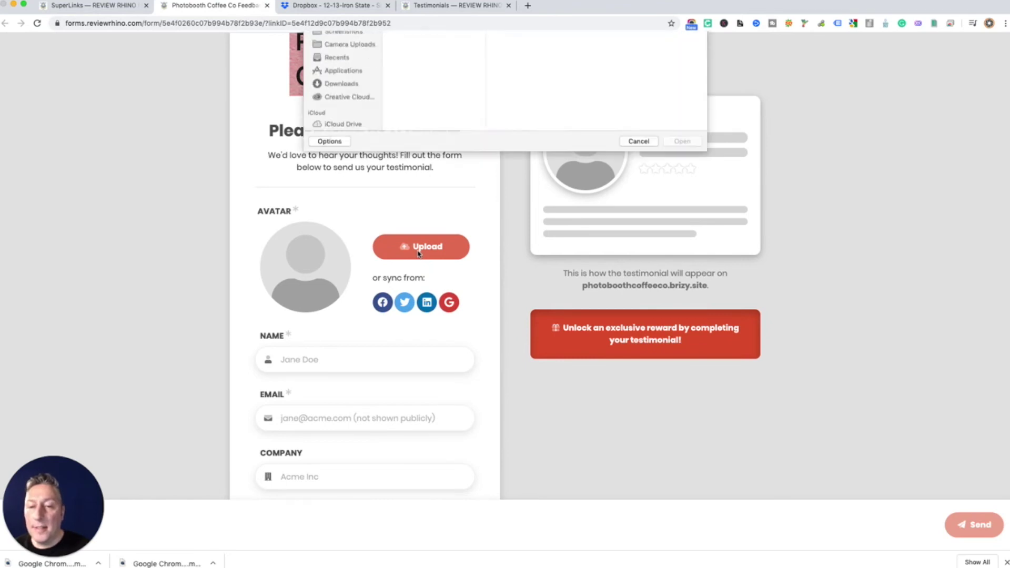
left_click(421, 128)
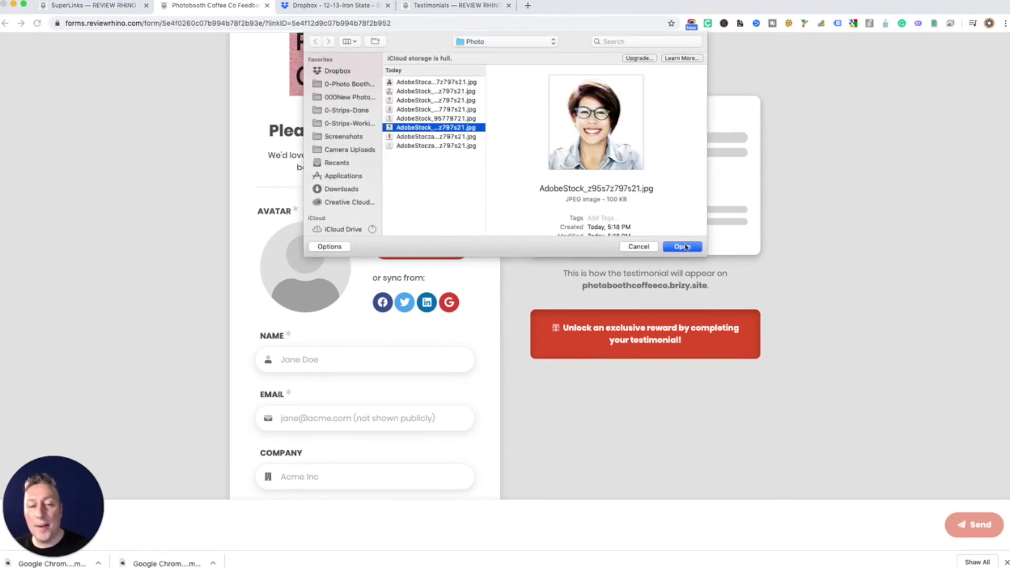
left_click(437, 138)
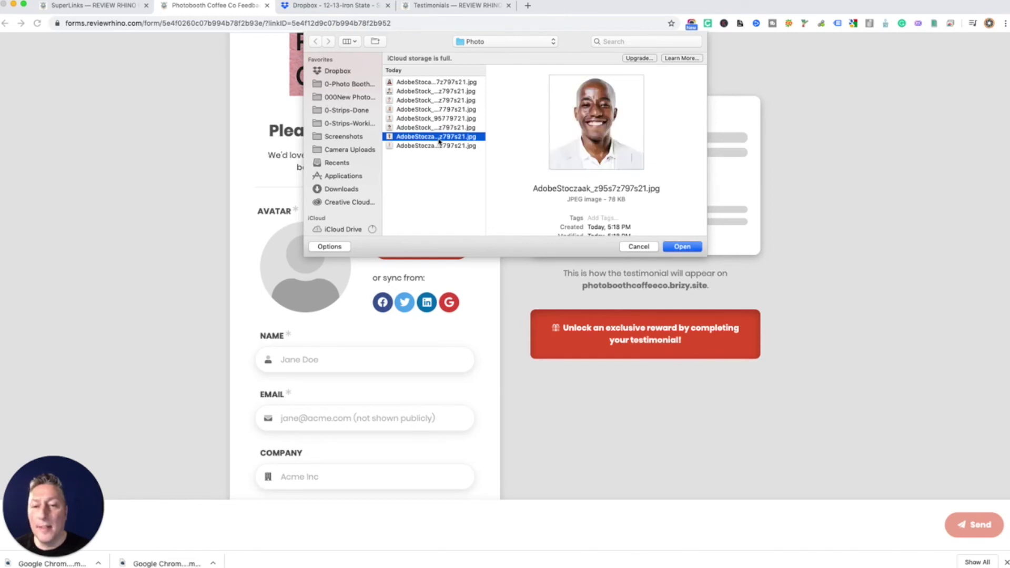
left_click(682, 247)
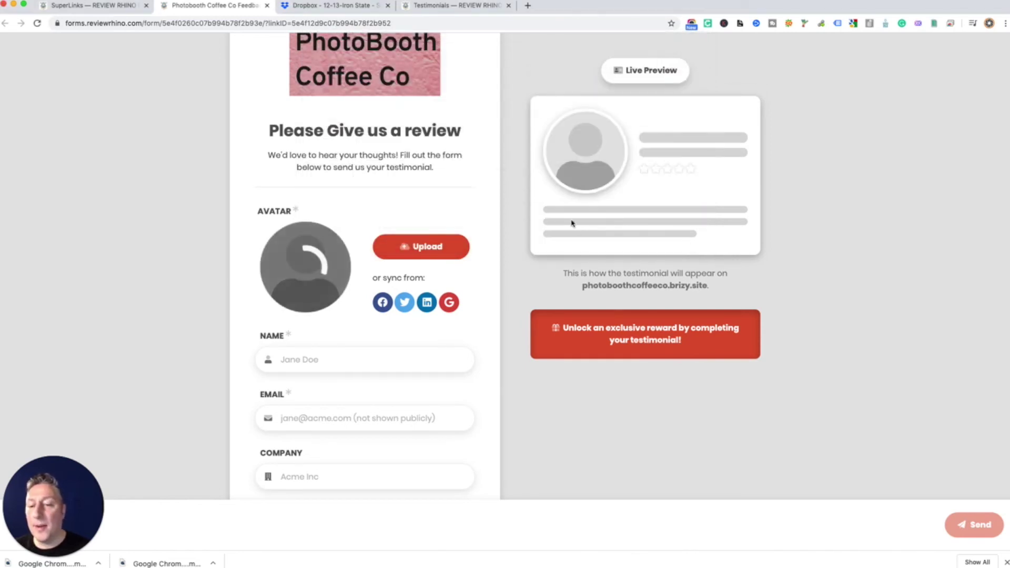
left_click(345, 334)
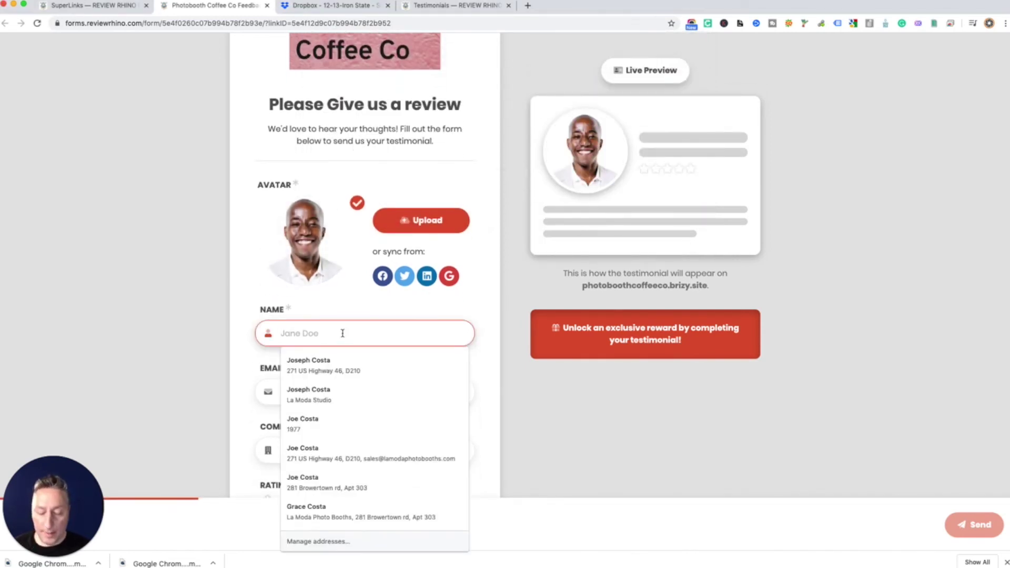
Enter the reviewer's name and saved e-mail, and clear the autofilled Company field.
type("Joe")
left_click(218, 354)
scroll(274, 361, "down", 1)
left_click(306, 352)
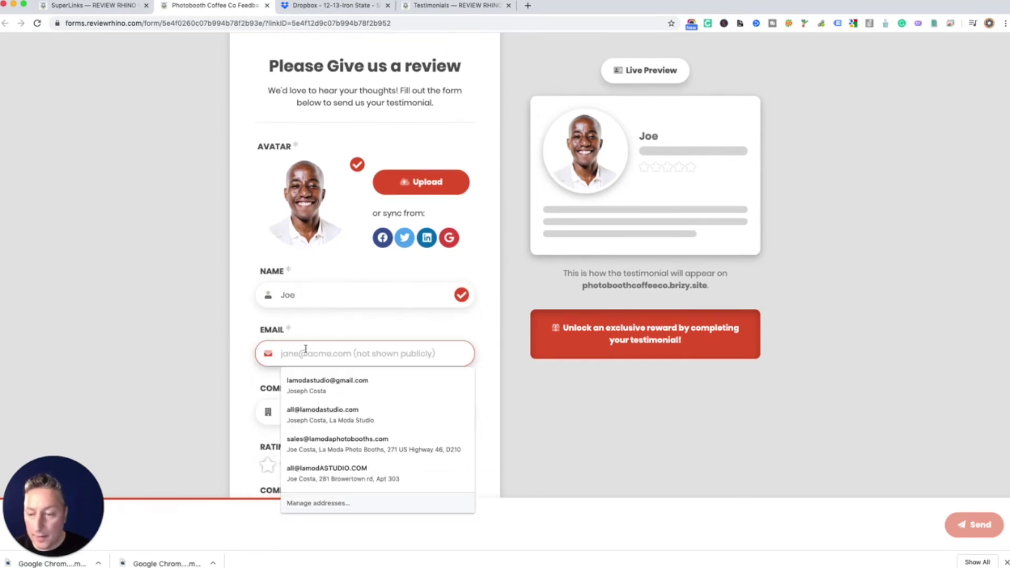
type("al")
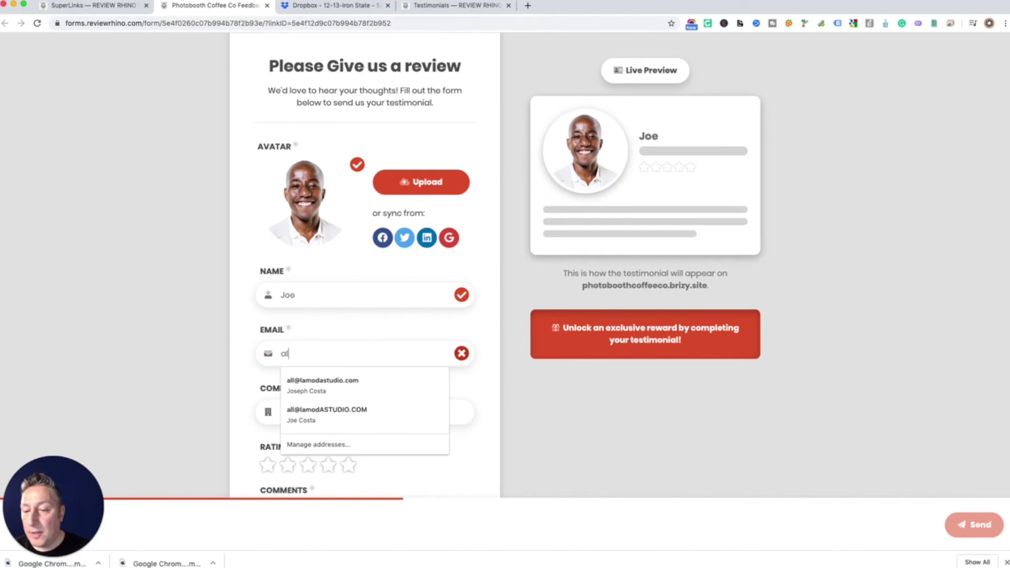
left_click(313, 376)
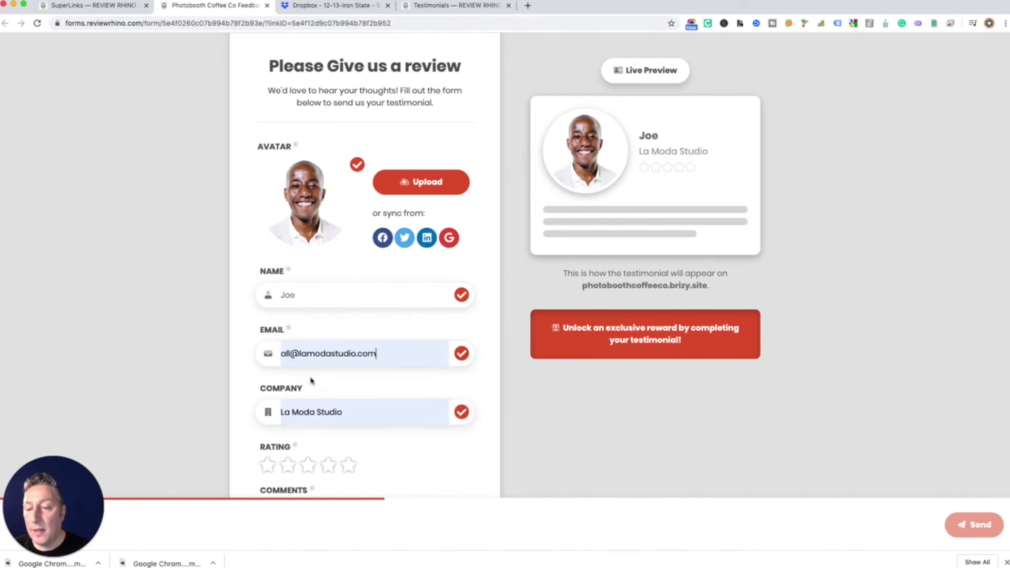
left_click(370, 420)
left_click_drag(363, 414, 292, 408)
key("BackSpace")
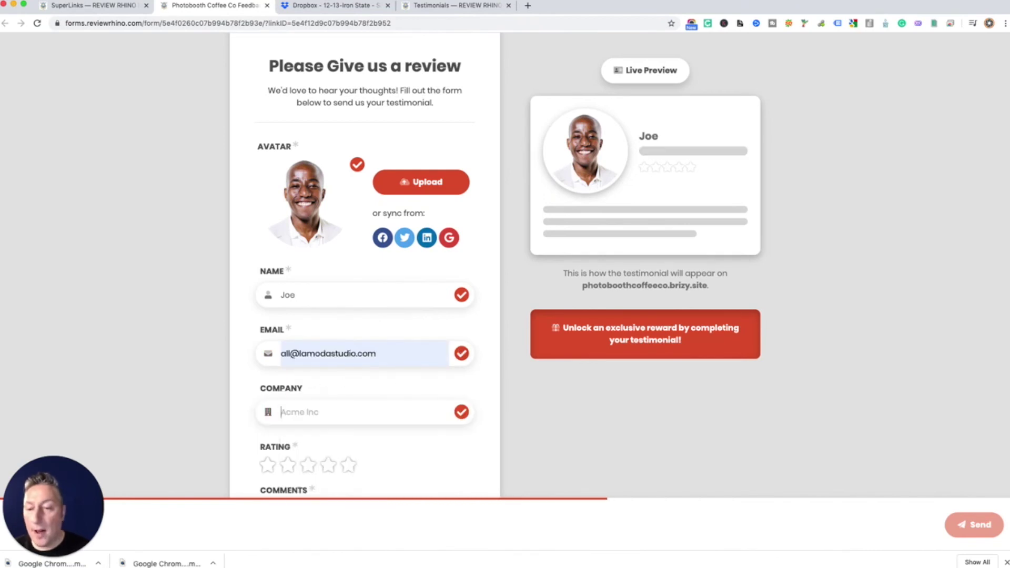
Rate five stars, comment 'Best photo booth!', and send the testimonial.
scroll(345, 382, "down", 2)
left_click(349, 401)
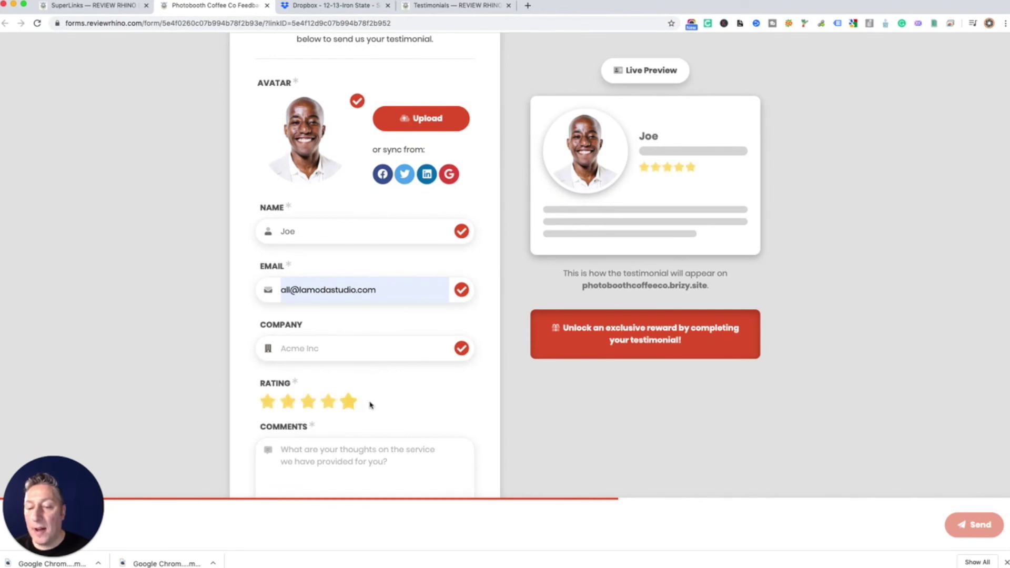
scroll(368, 400, "down", 3)
left_click(368, 392)
type("Bes")
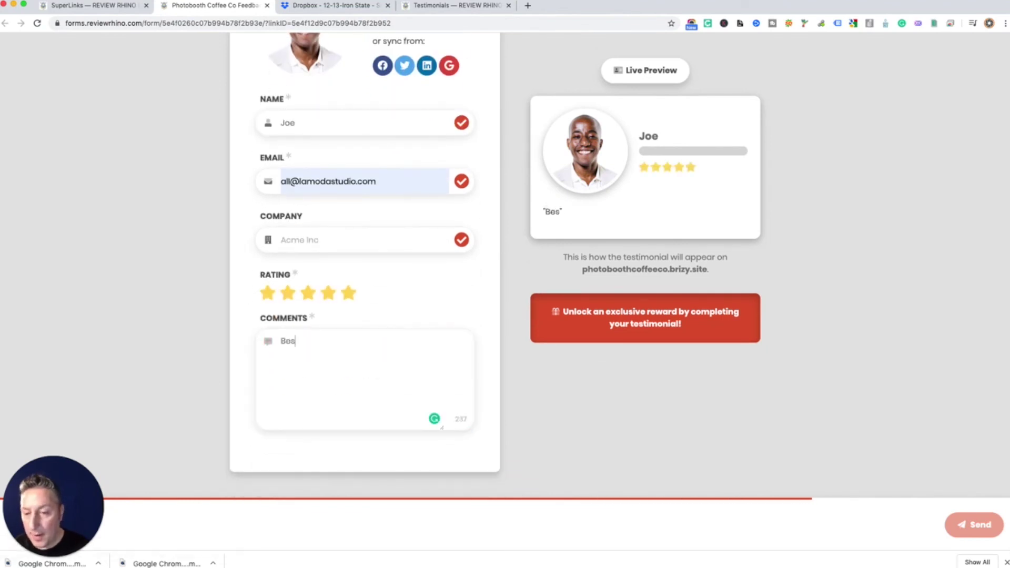
type("t photo booth!")
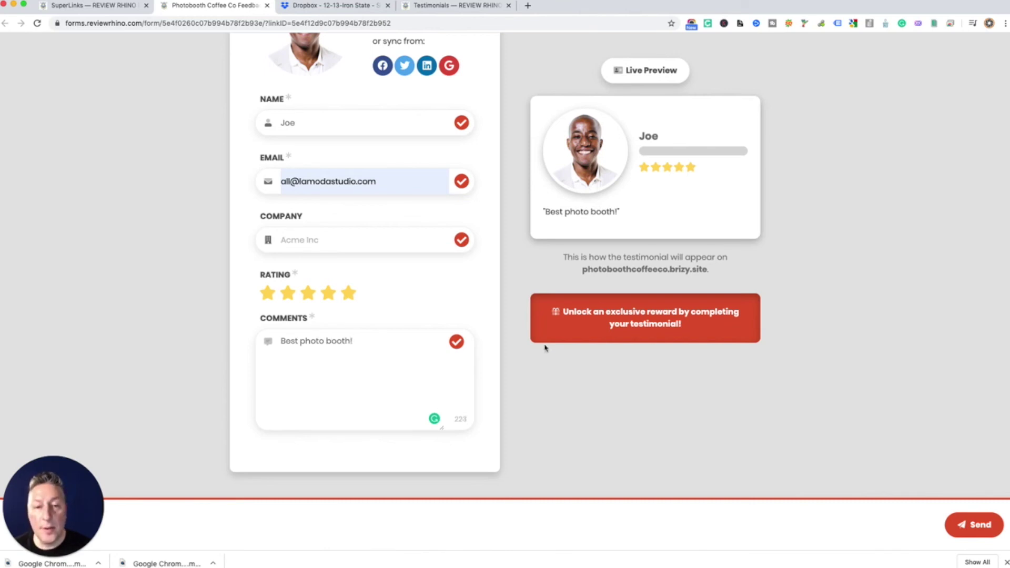
type(" fdssddsdfsfs sfsfs")
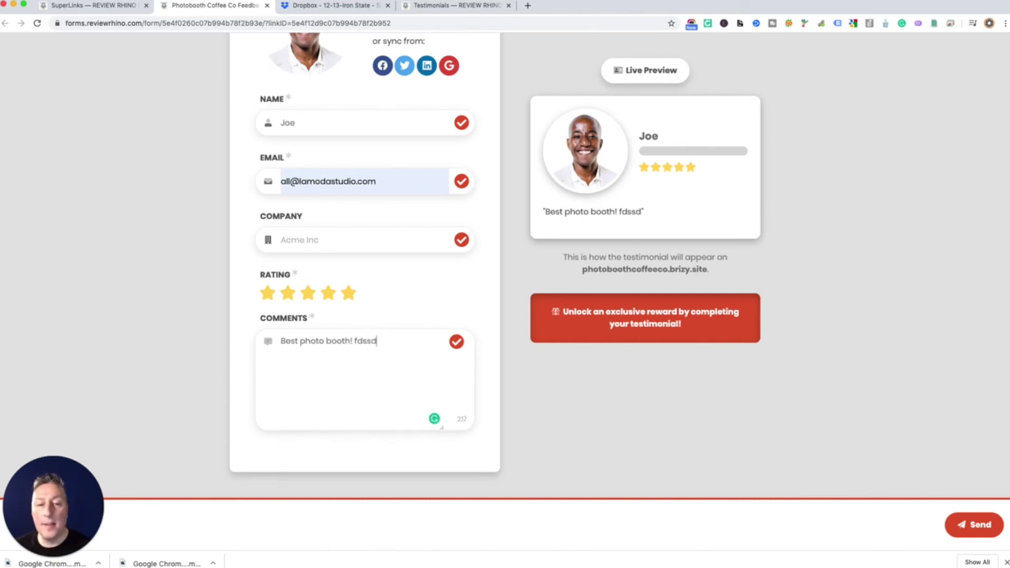
key("BackSpace")
key("BackSpace")
key("BackSpace")
key("BackSpace")
key("BackSpace")
key("BackSpace")
key("BackSpace")
key("BackSpace")
key("BackSpace")
key("BackSpace")
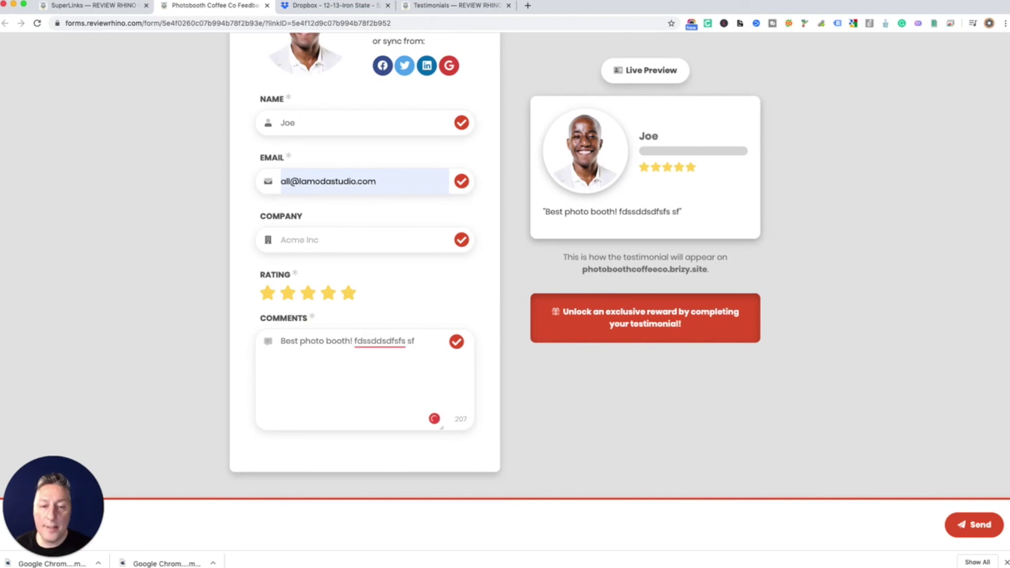
key("BackSpace")
key("BackSpace")
key("BackSpace")
key("BackSpace")
key("BackSpace")
key("BackSpace")
key("BackSpace")
key("BackSpace")
key("BackSpace")
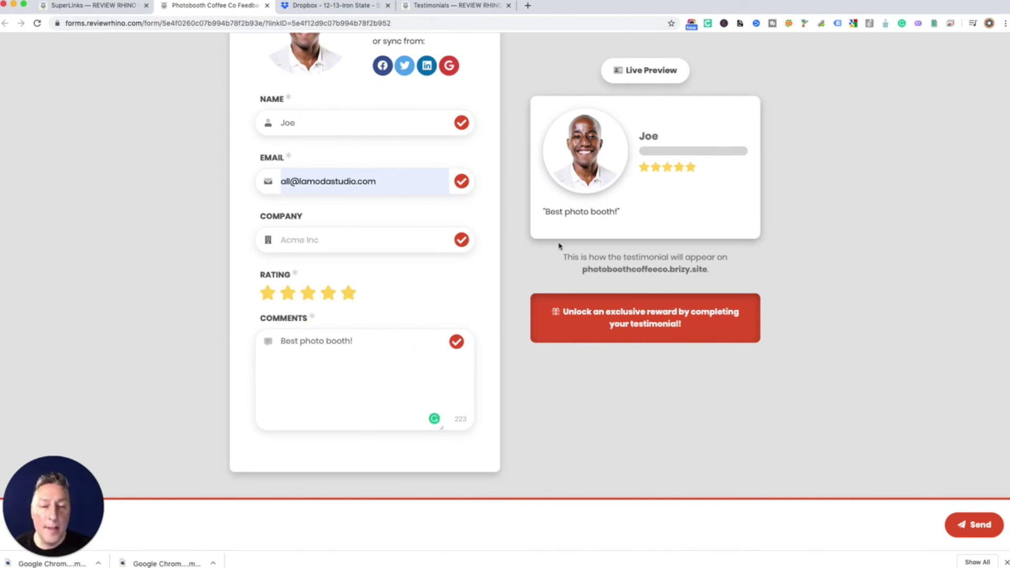
scroll(632, 295, "up", 1)
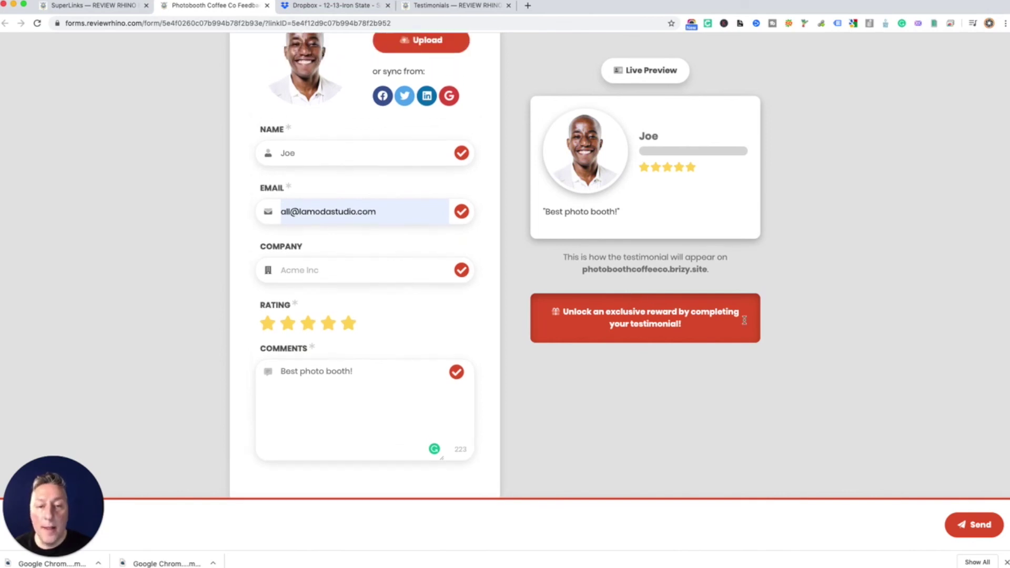
scroll(752, 322, "down", 2)
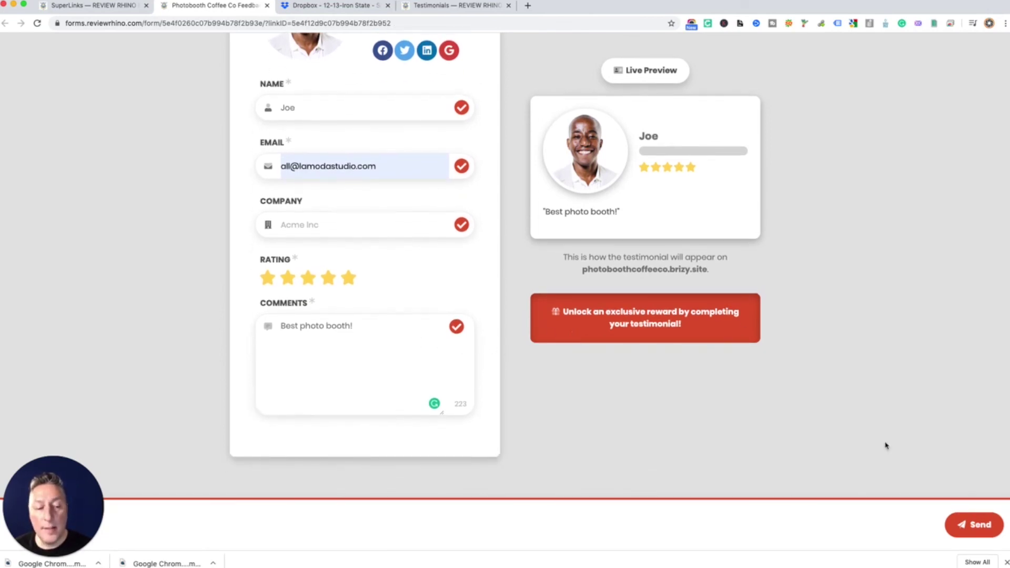
left_click(966, 525)
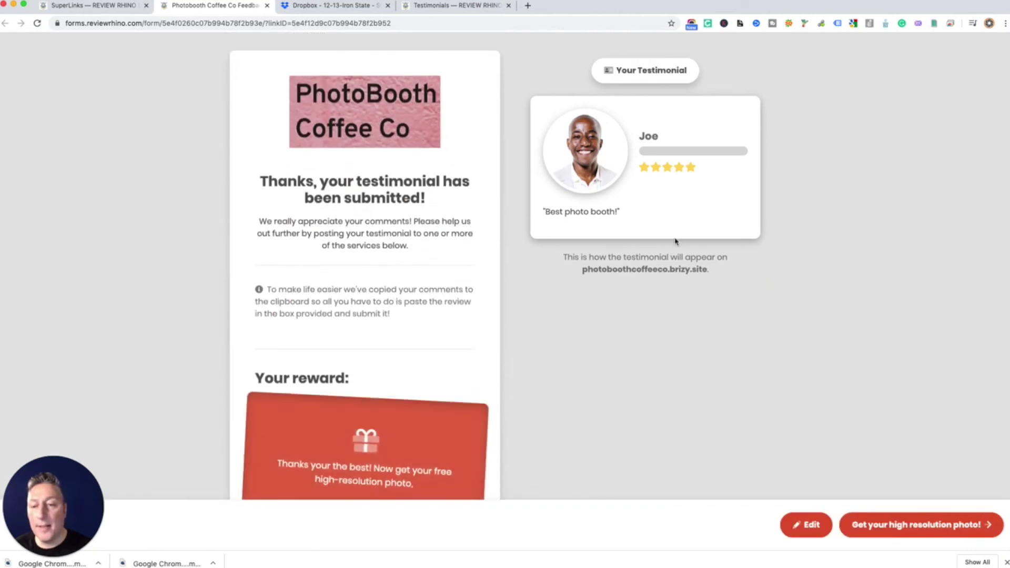
Follow 'Get your high resolution photo!' to open the 12-13-Iron State Dropbox photos.
scroll(534, 313, "down", 2)
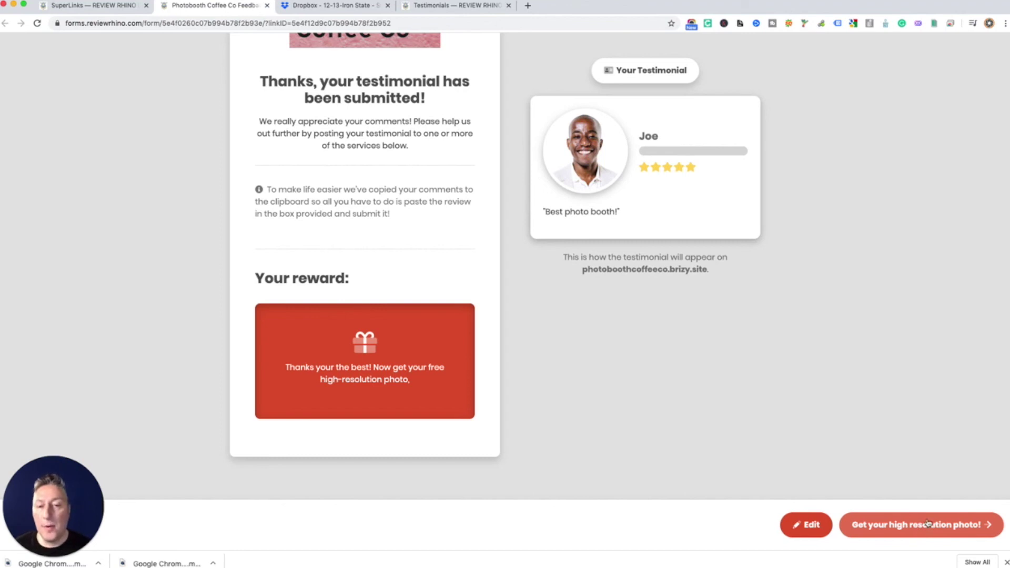
left_click(928, 523)
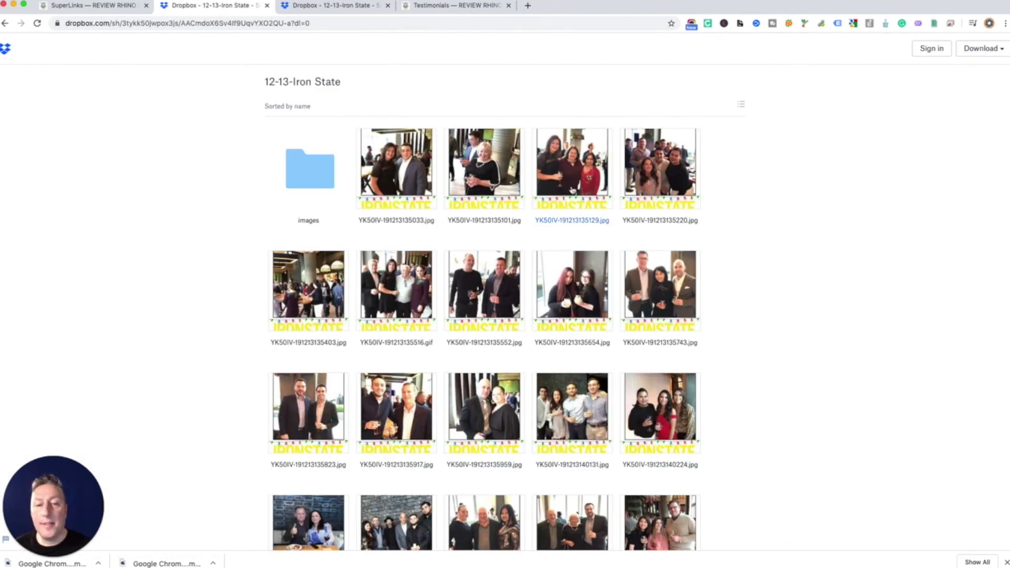
scroll(573, 194, "down", 3)
scroll(491, 184, "down", 3)
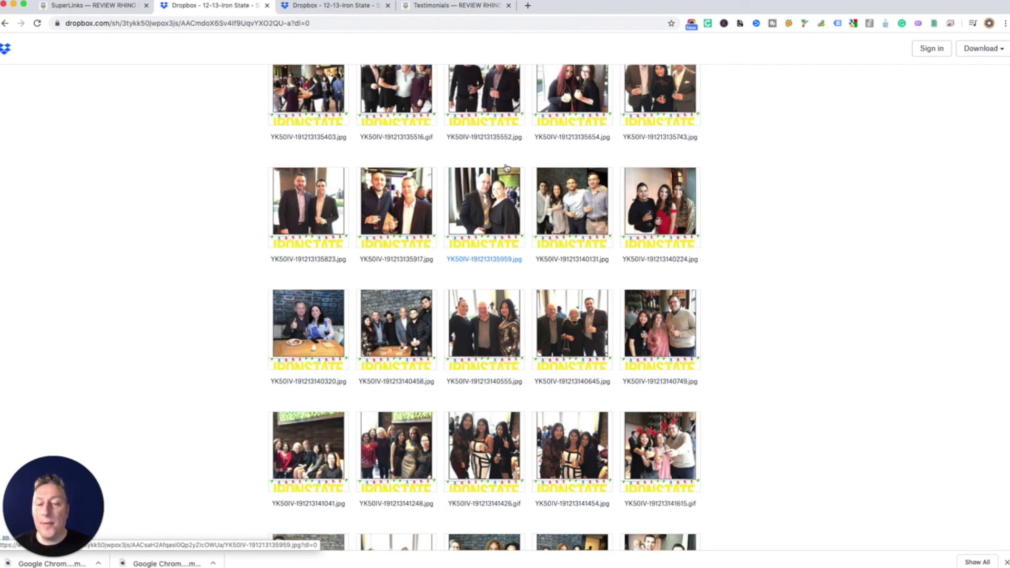
scroll(507, 169, "down", 2)
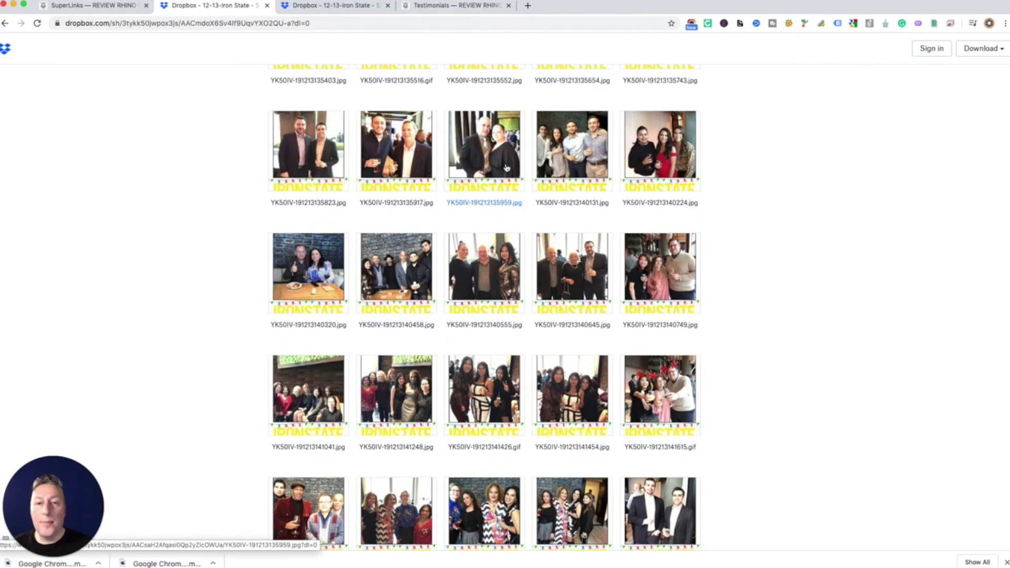
scroll(509, 166, "up", 5)
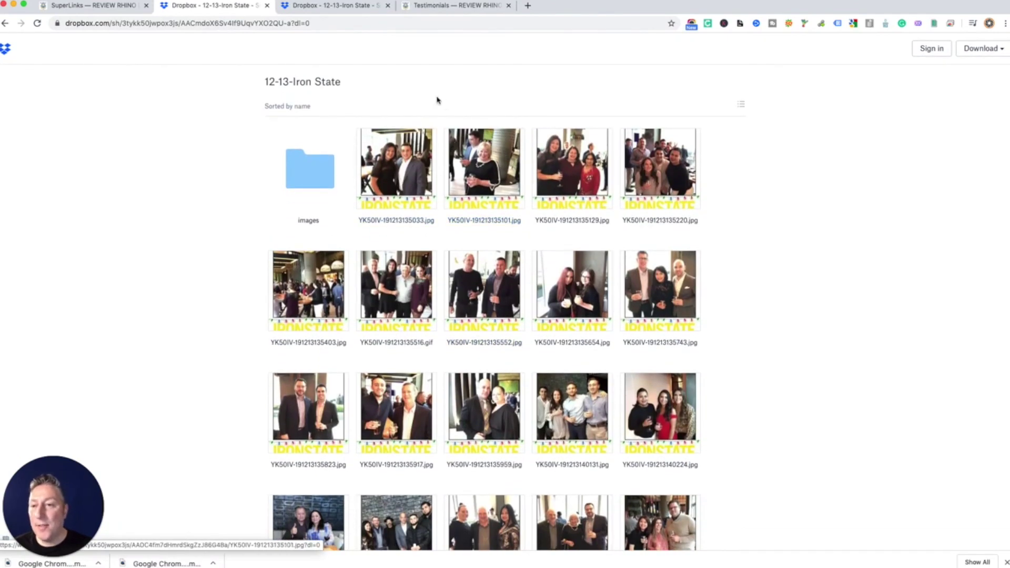
Reload the Testimonials page to list both new five-star reviews awaiting approval.
left_click(422, 6)
key("super+r")
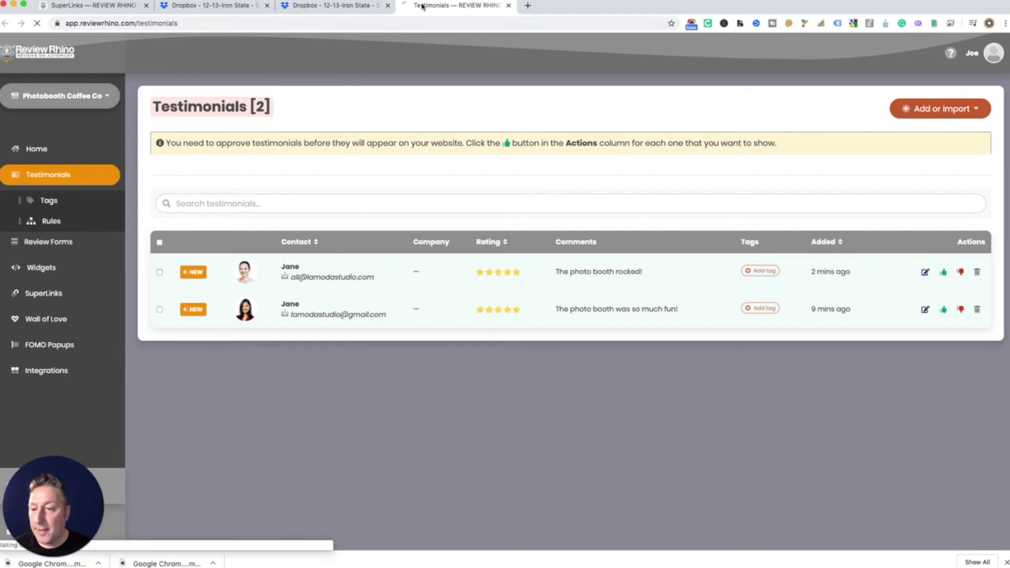